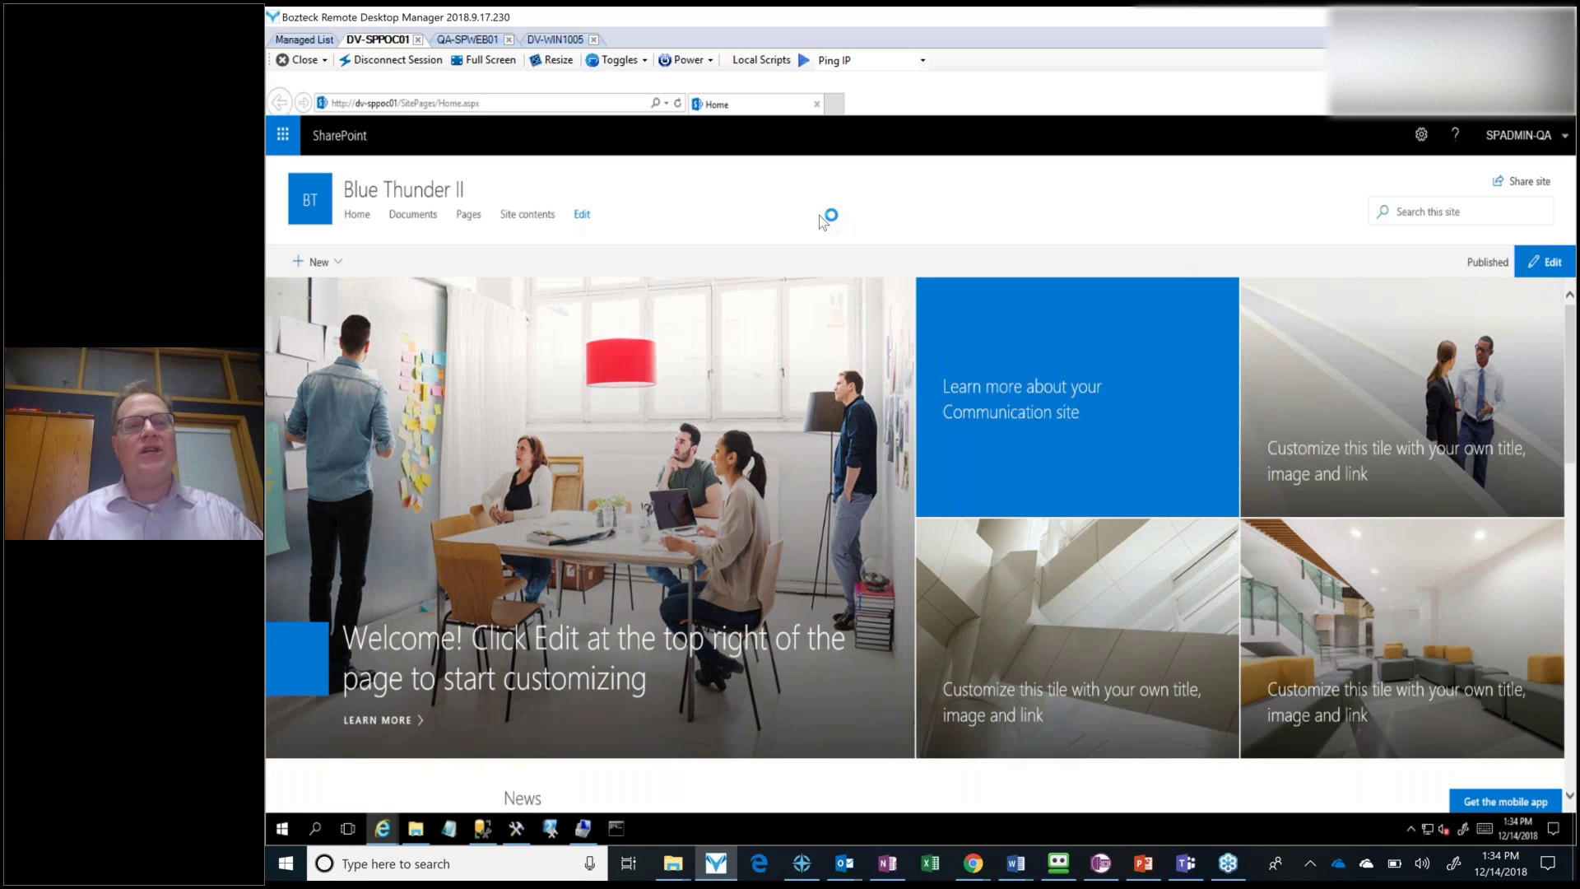
From the SharePoint start page, begin '+ Create site' to reach the Team site or Communication site choice.
click(350, 138)
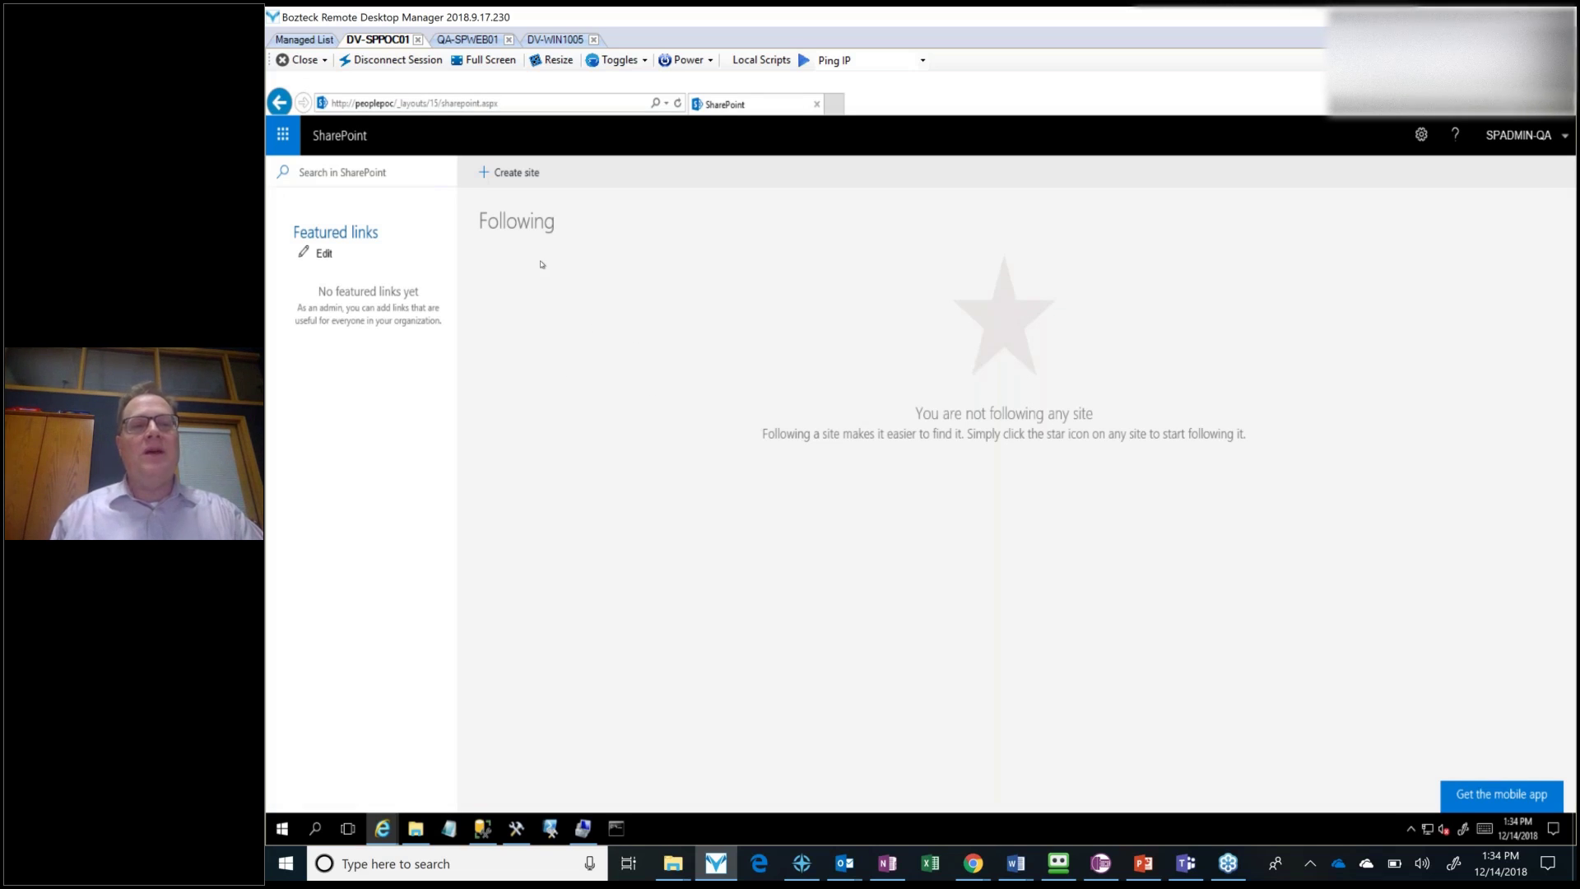
click(514, 175)
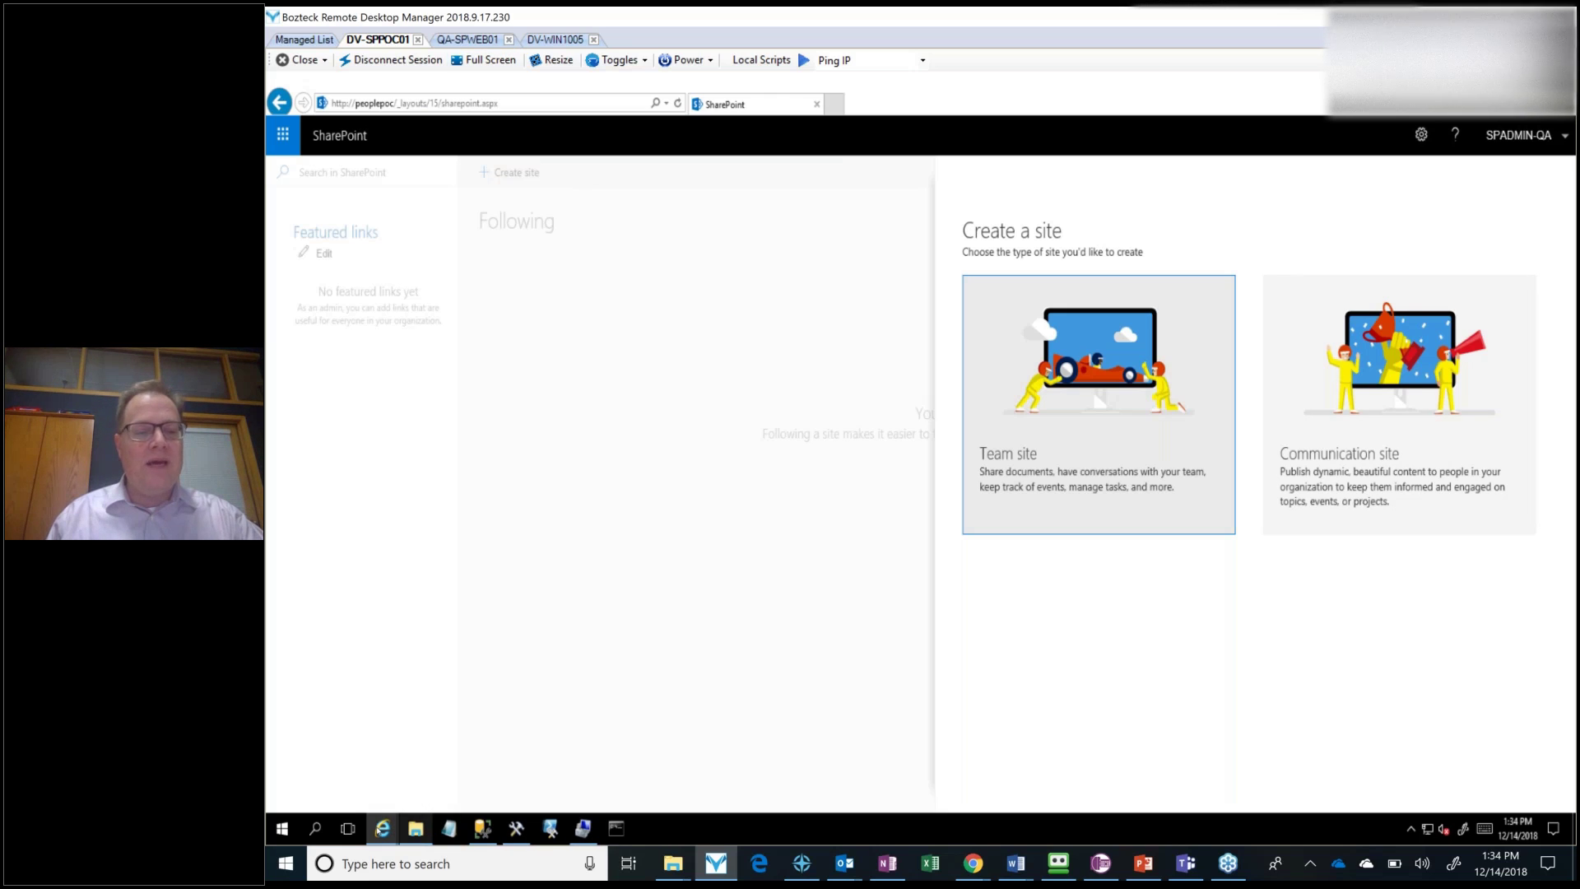
mouse_move(378, 830)
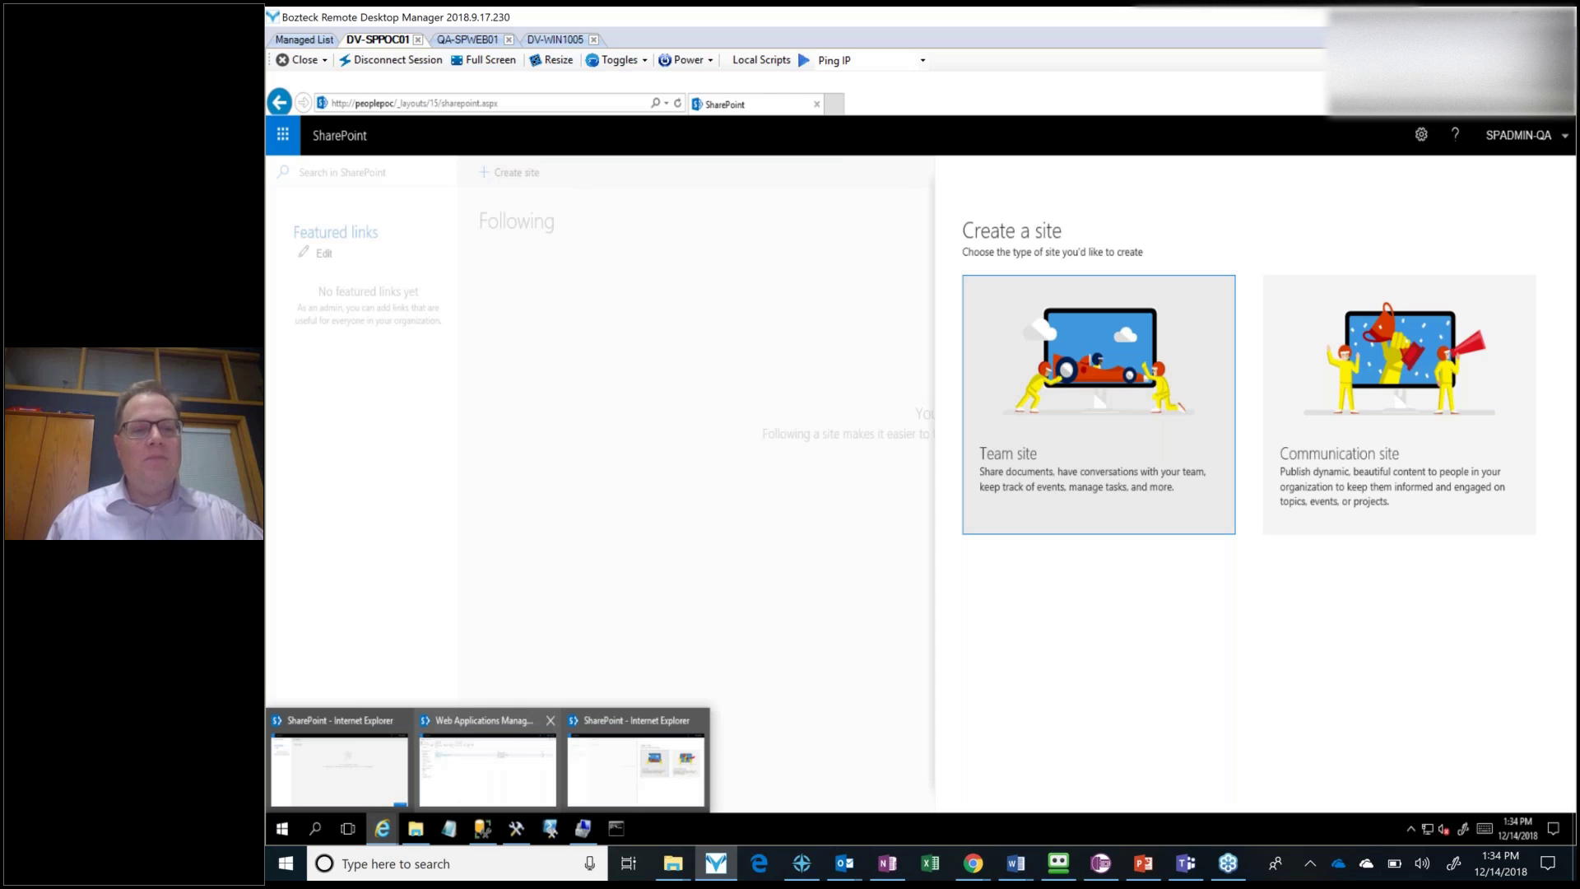
In Central Administration's Web Applications list, select the People POC web application for self-service settings.
click(487, 770)
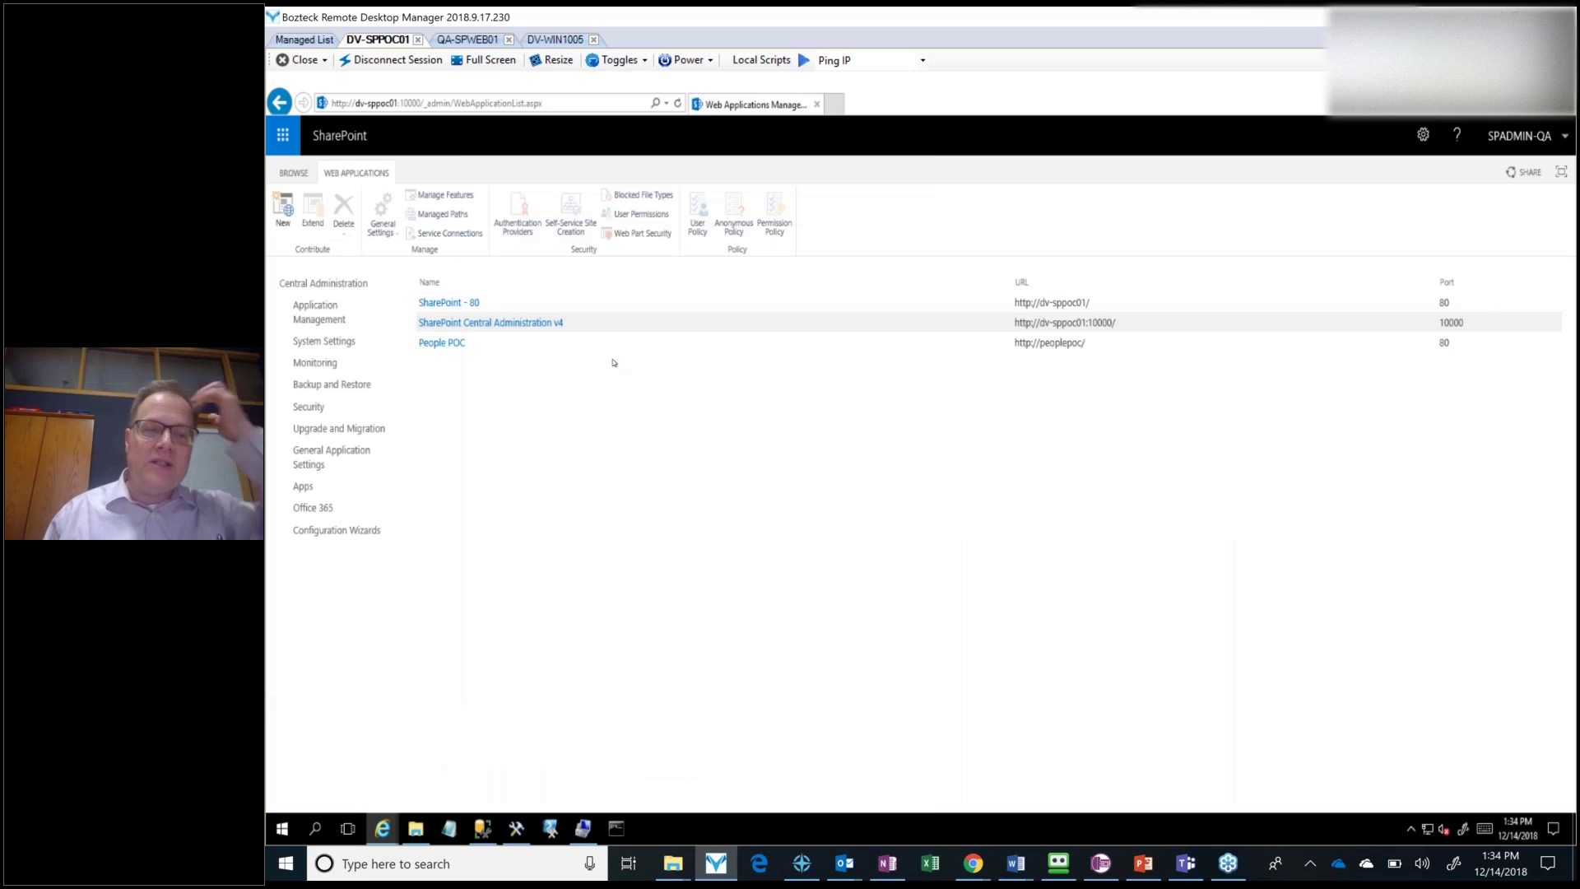
click(485, 346)
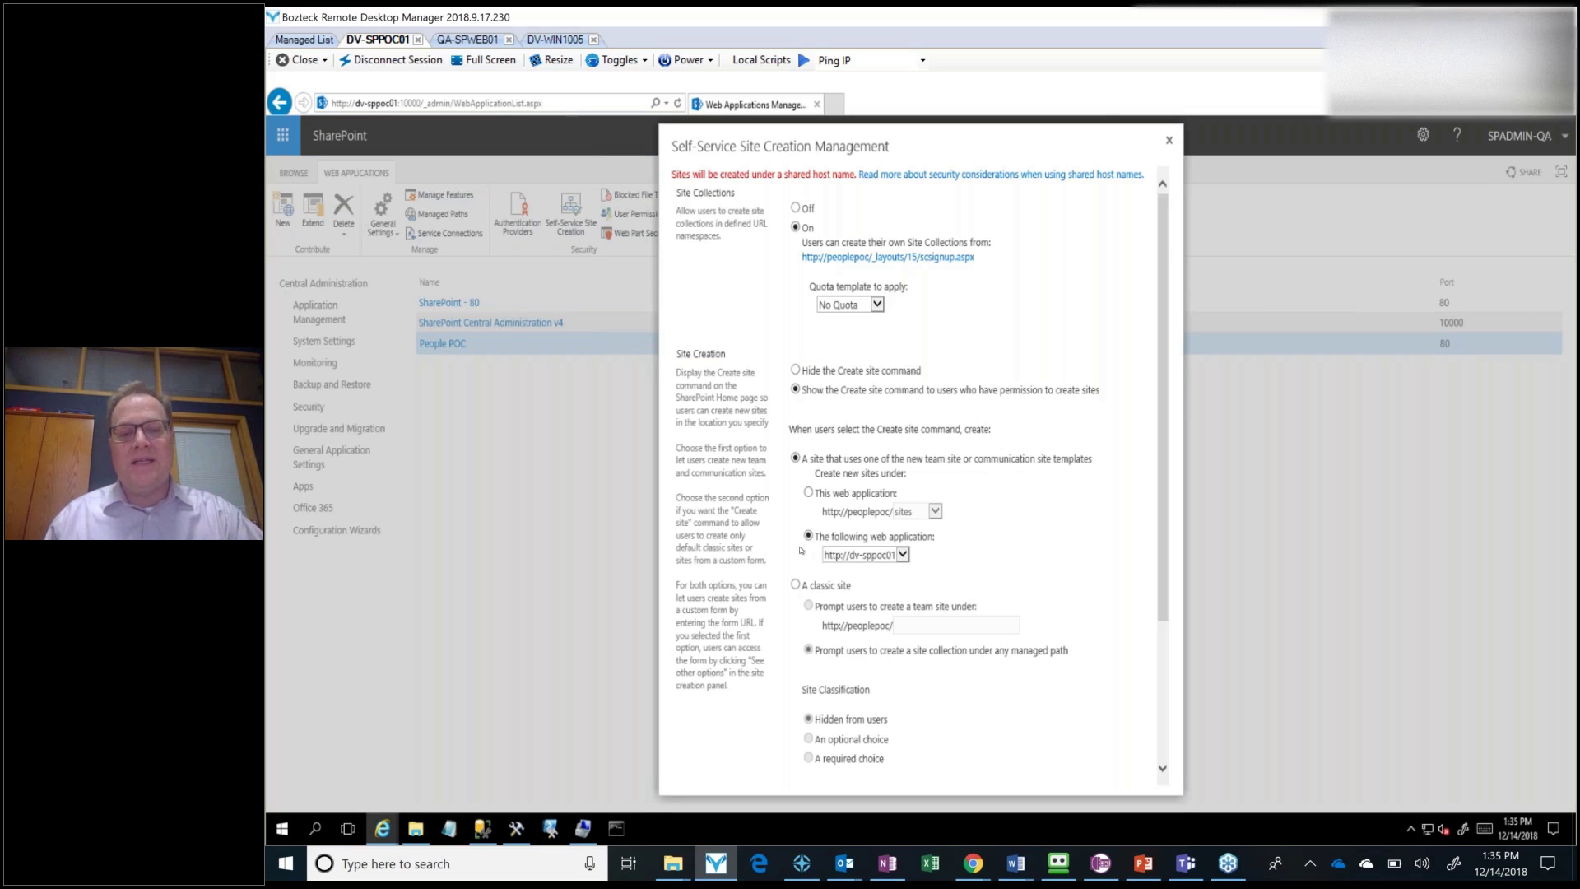
click(795, 583)
click(796, 458)
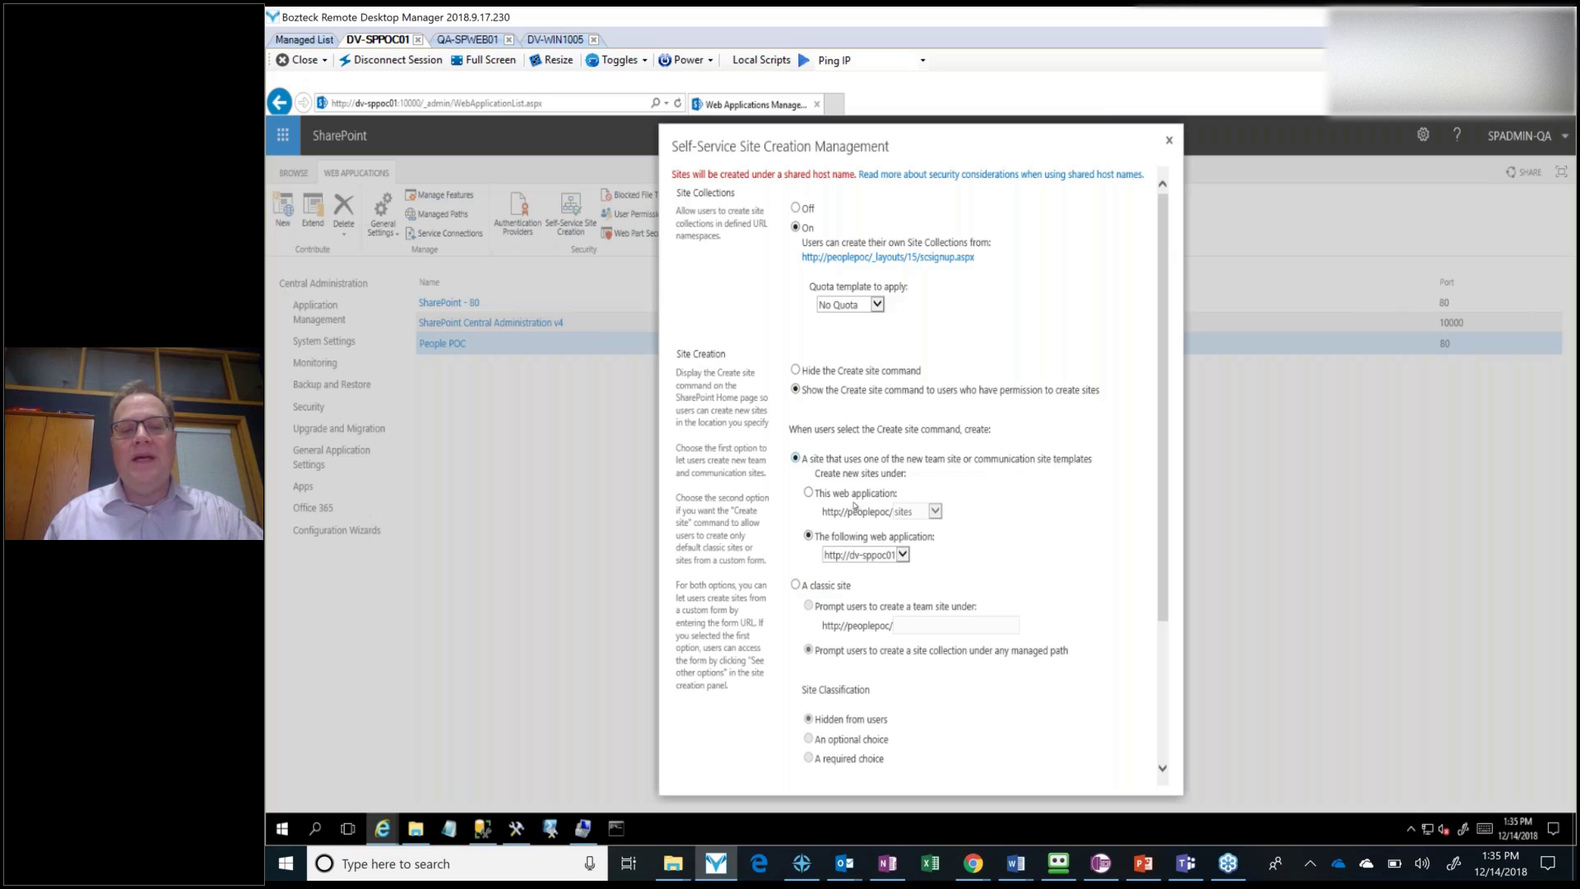
click(809, 493)
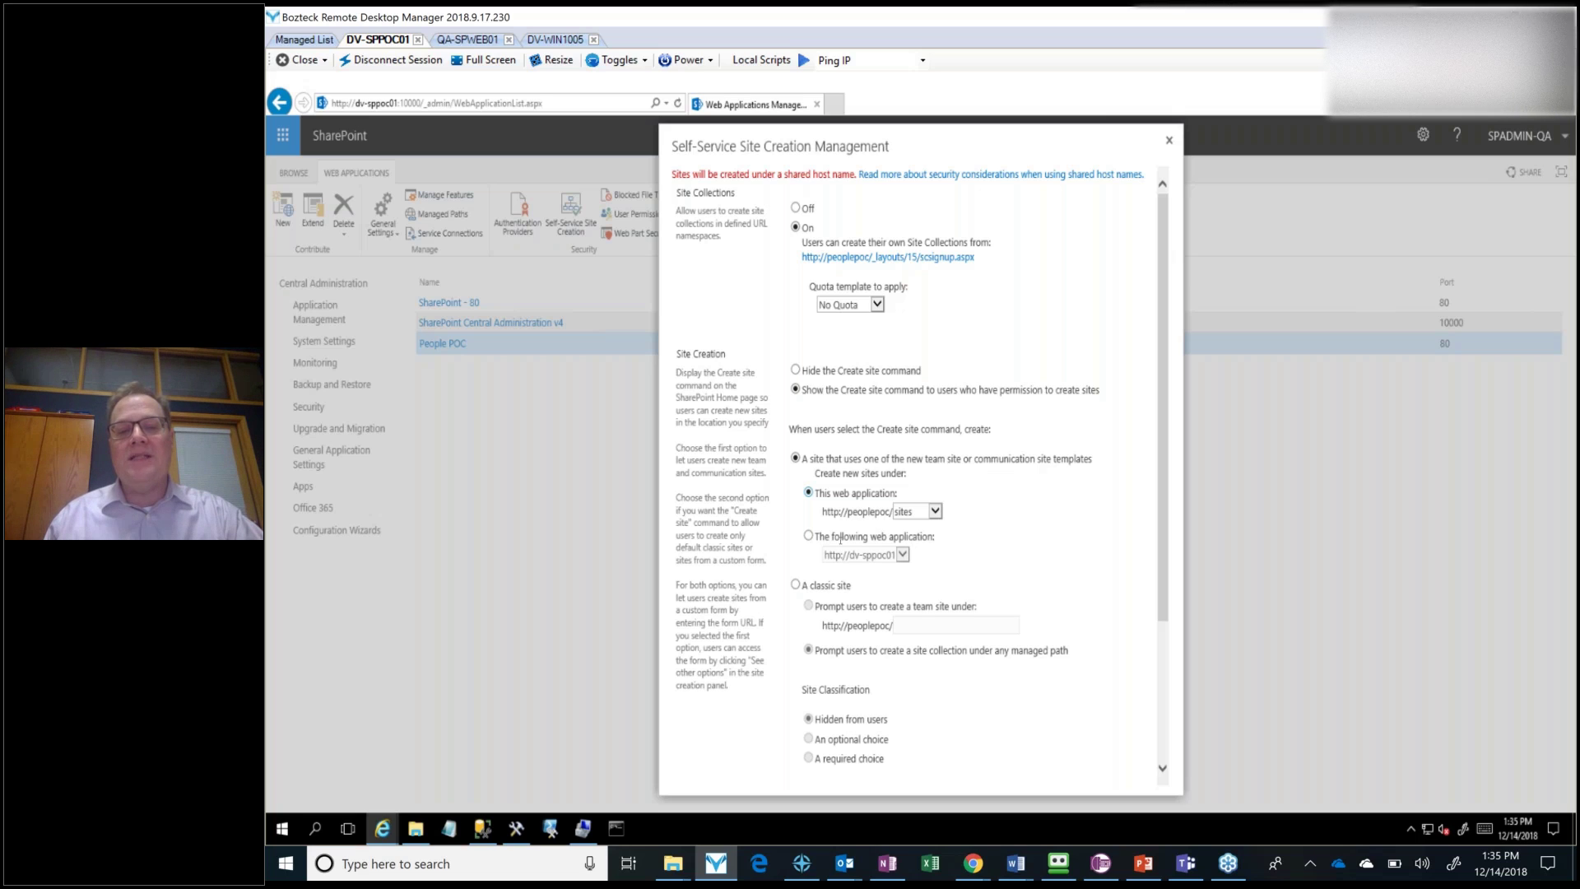
click(809, 536)
click(883, 557)
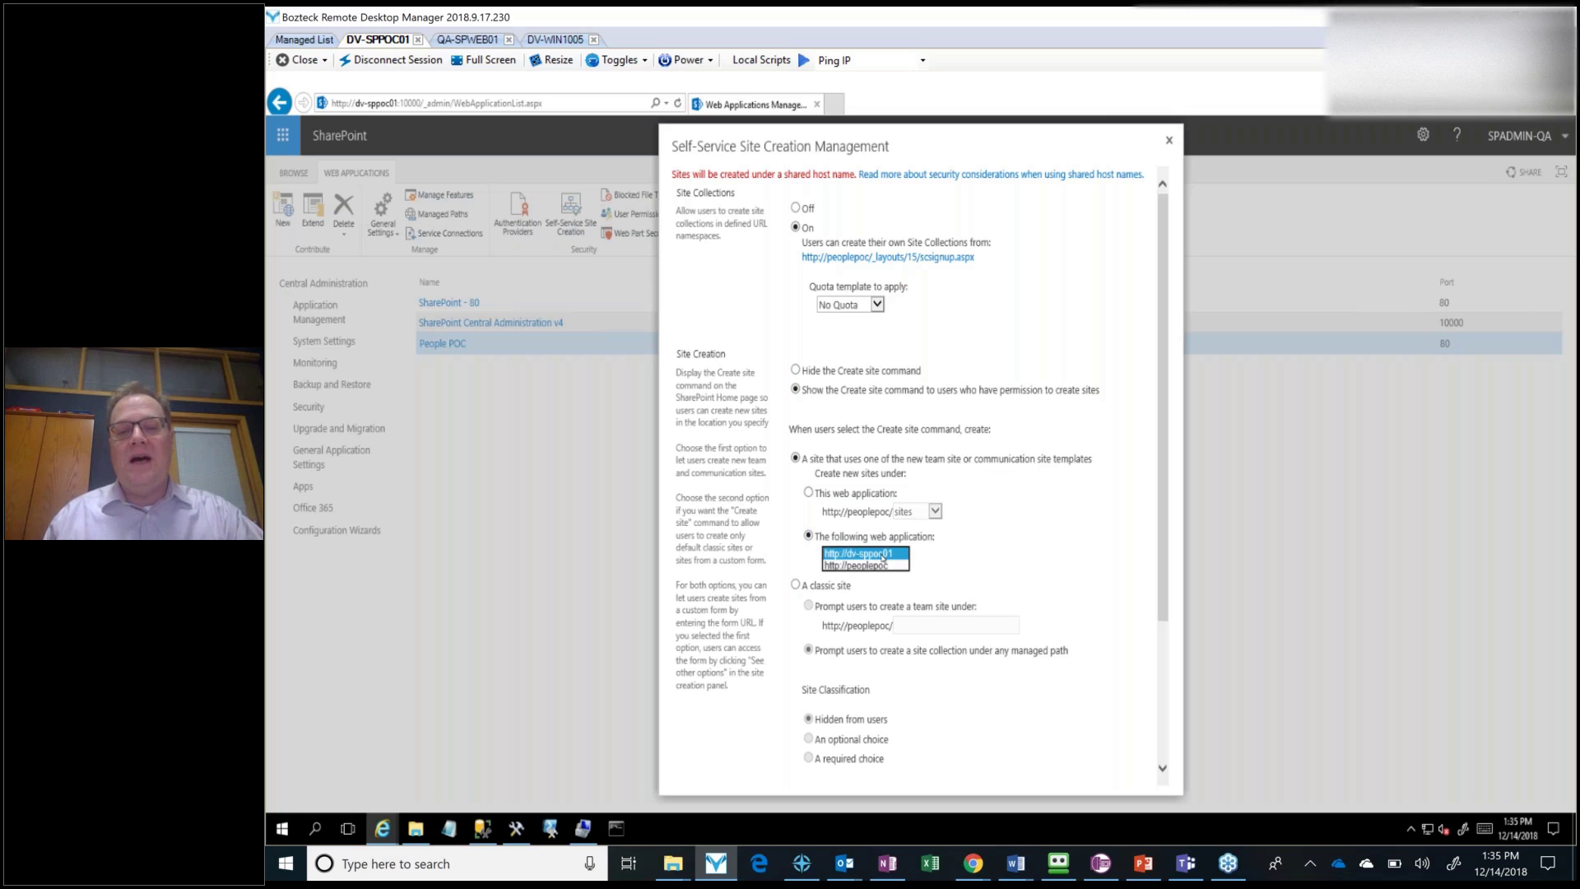
click(869, 558)
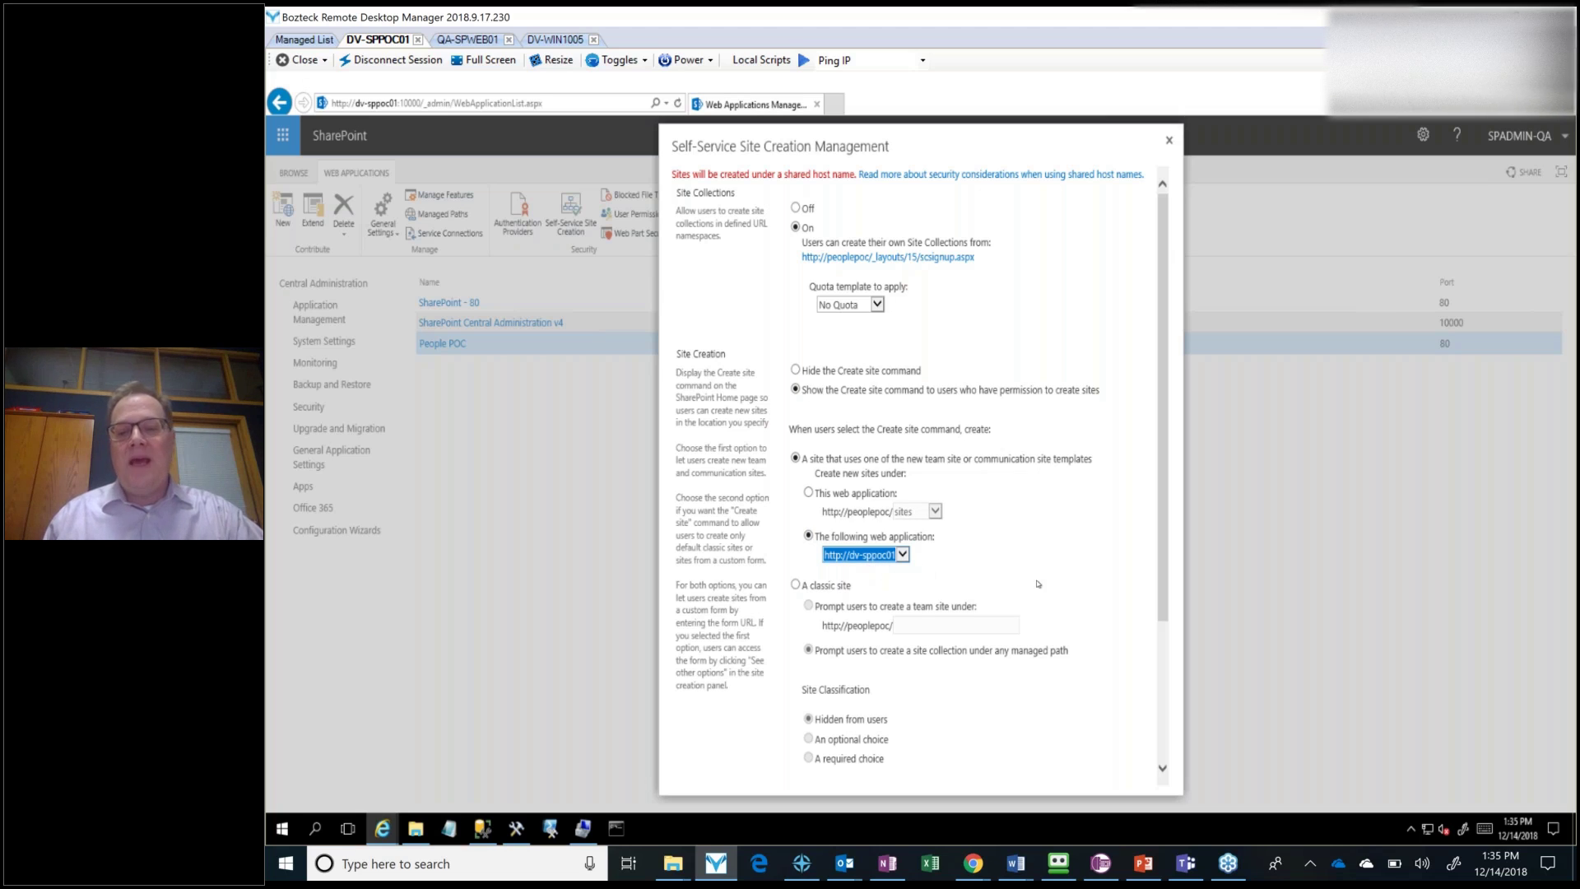
click(1163, 725)
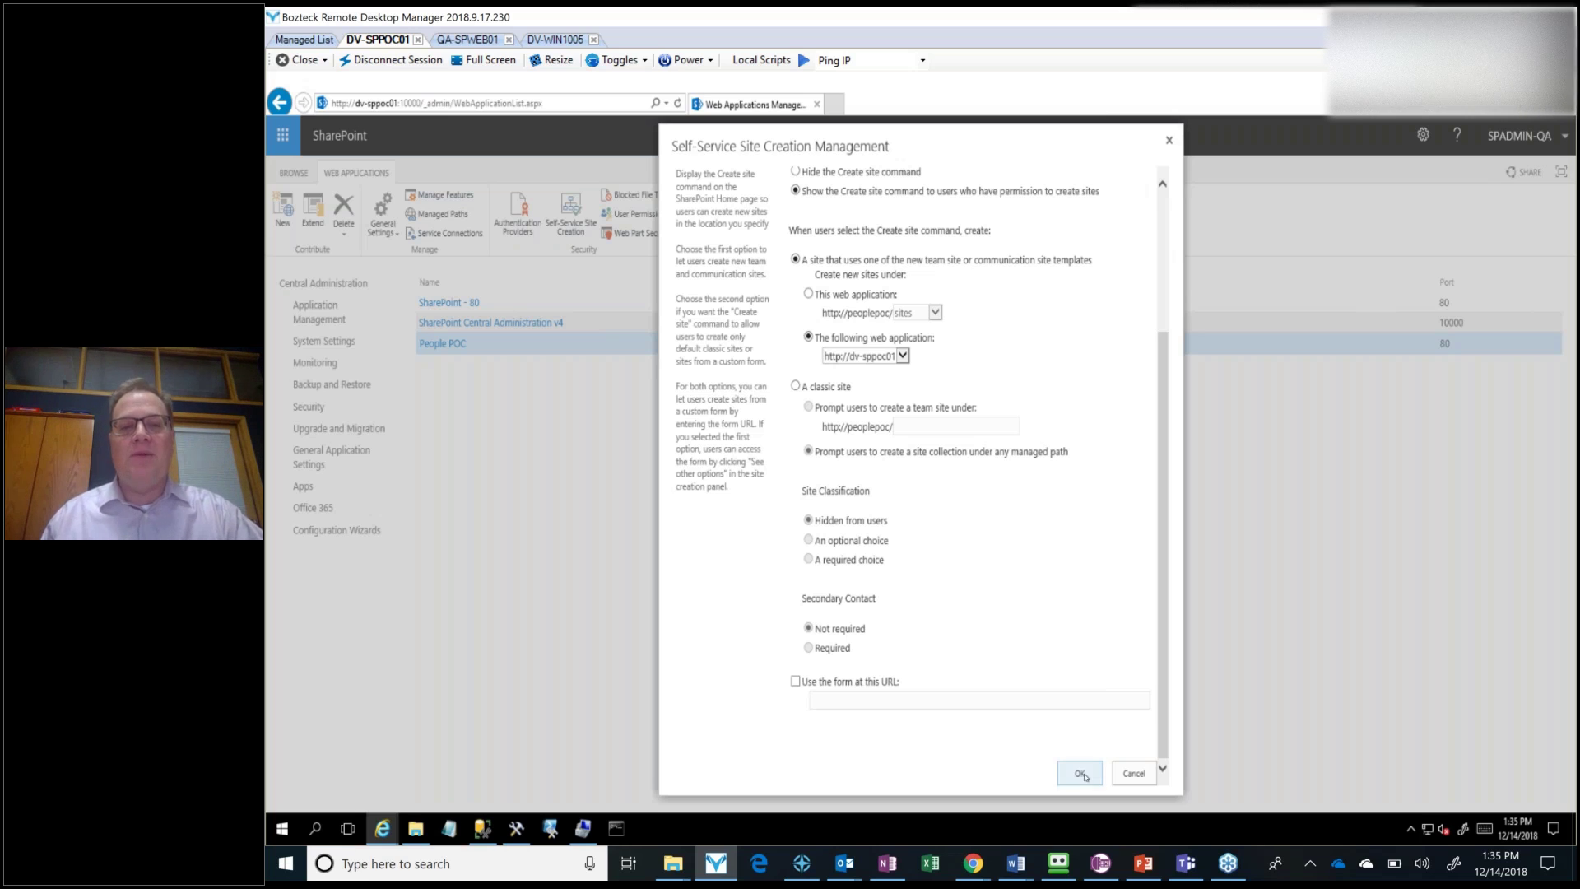
click(1081, 774)
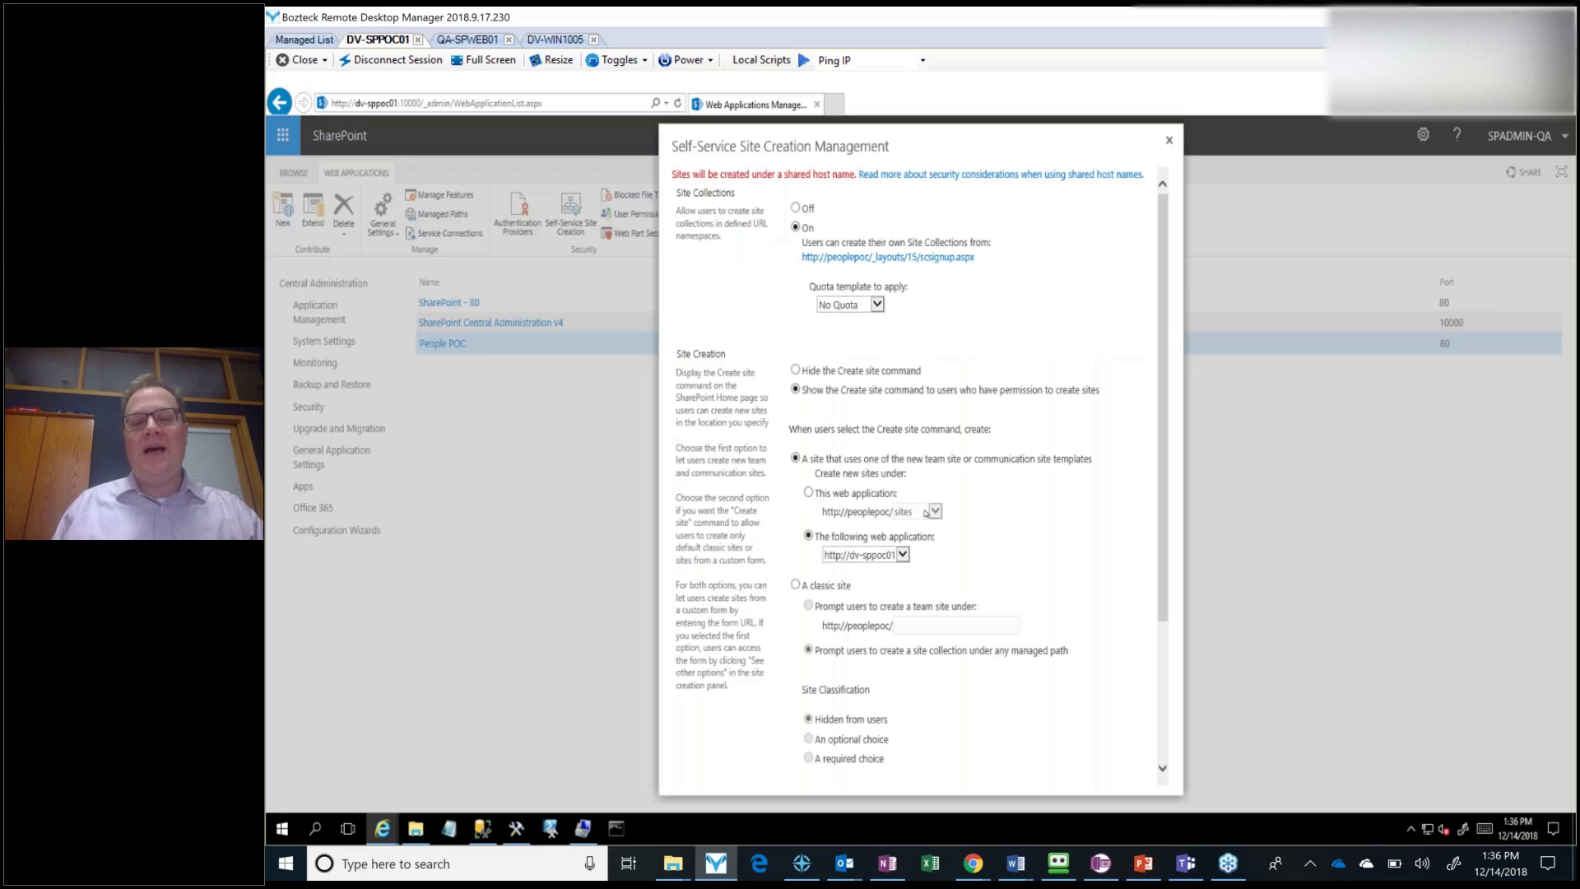
click(935, 512)
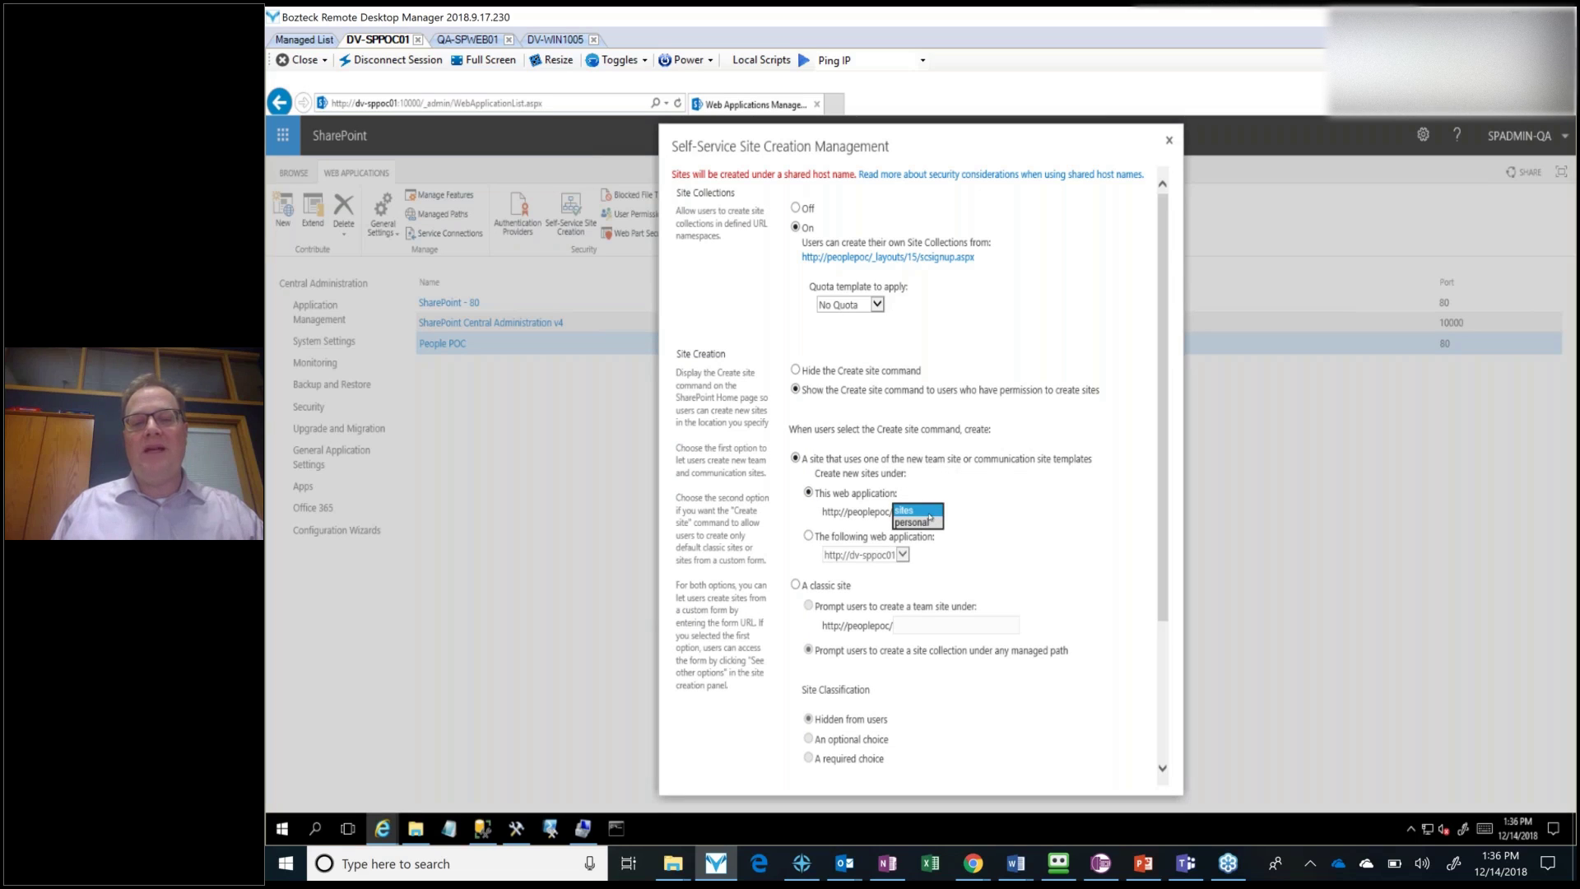
click(917, 511)
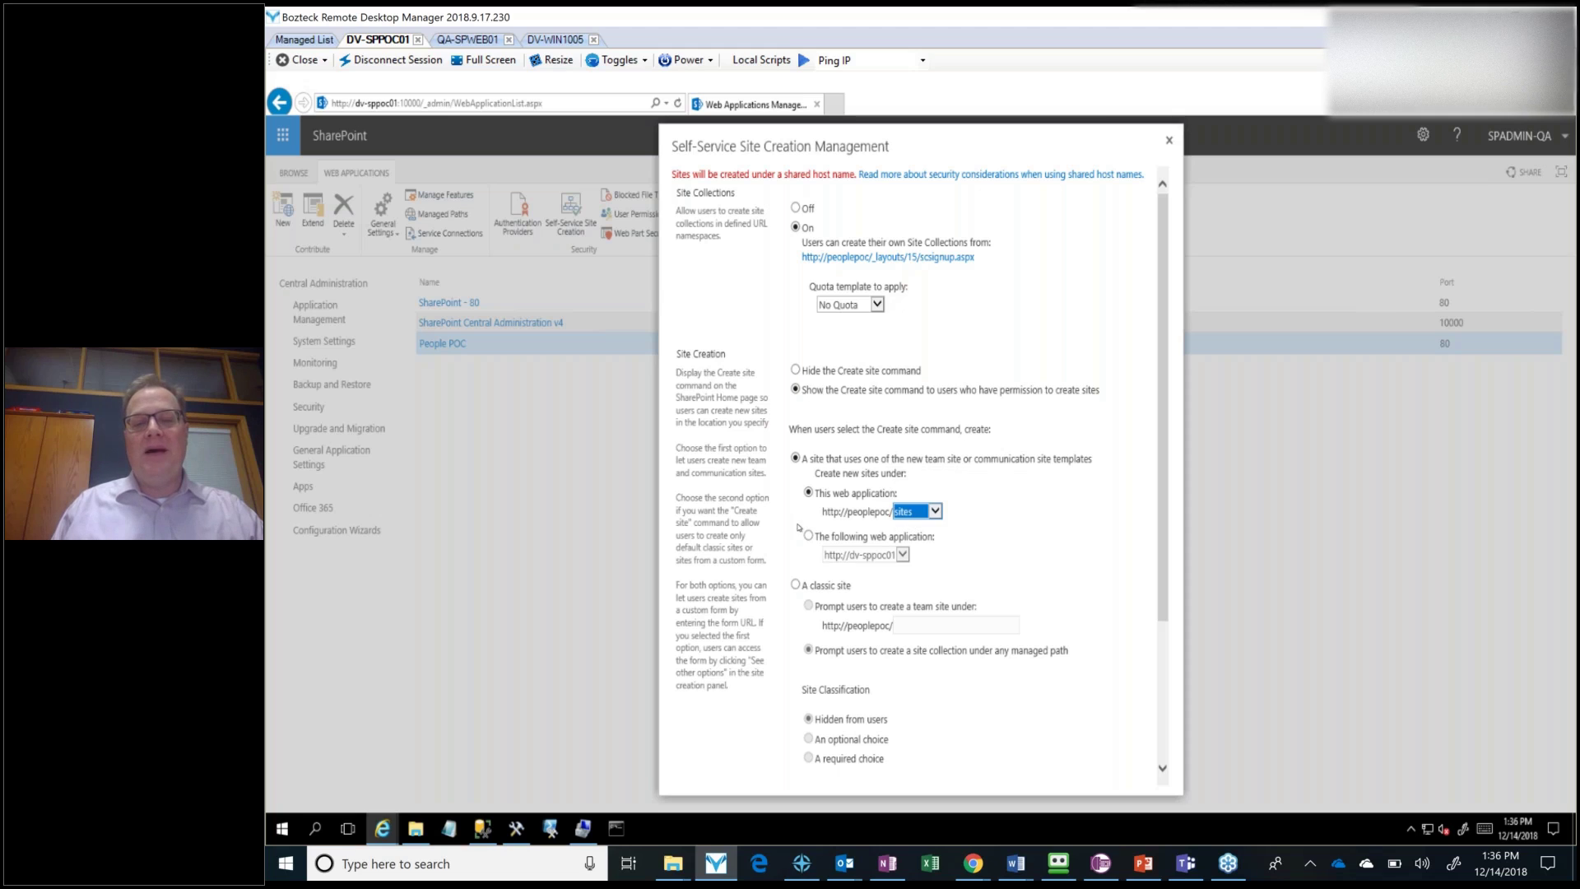
click(809, 536)
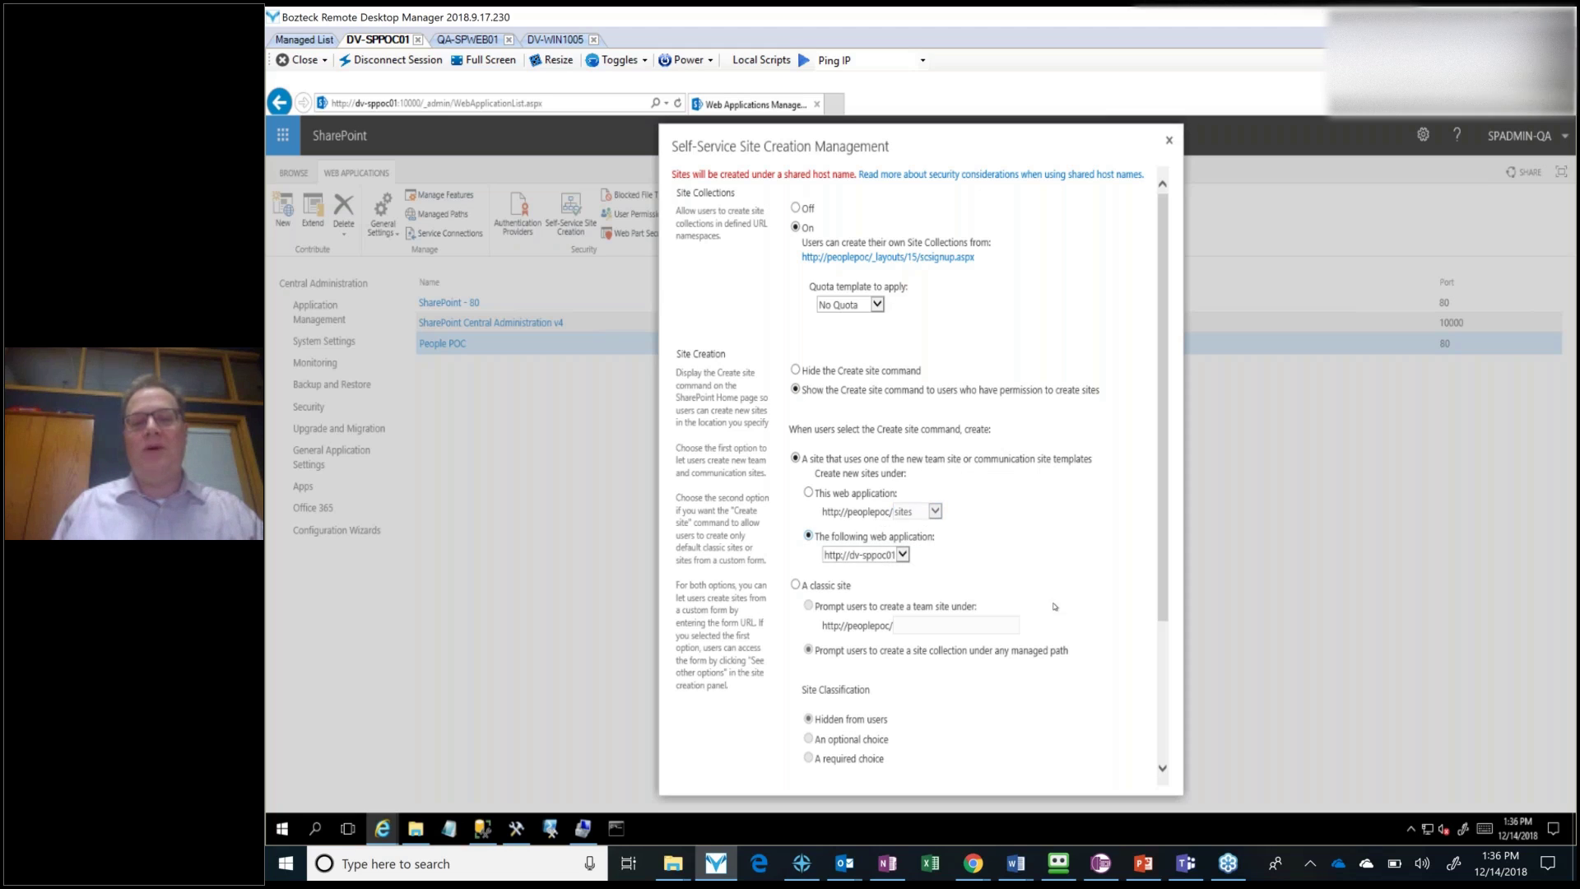
scroll(1054, 606, down, 3)
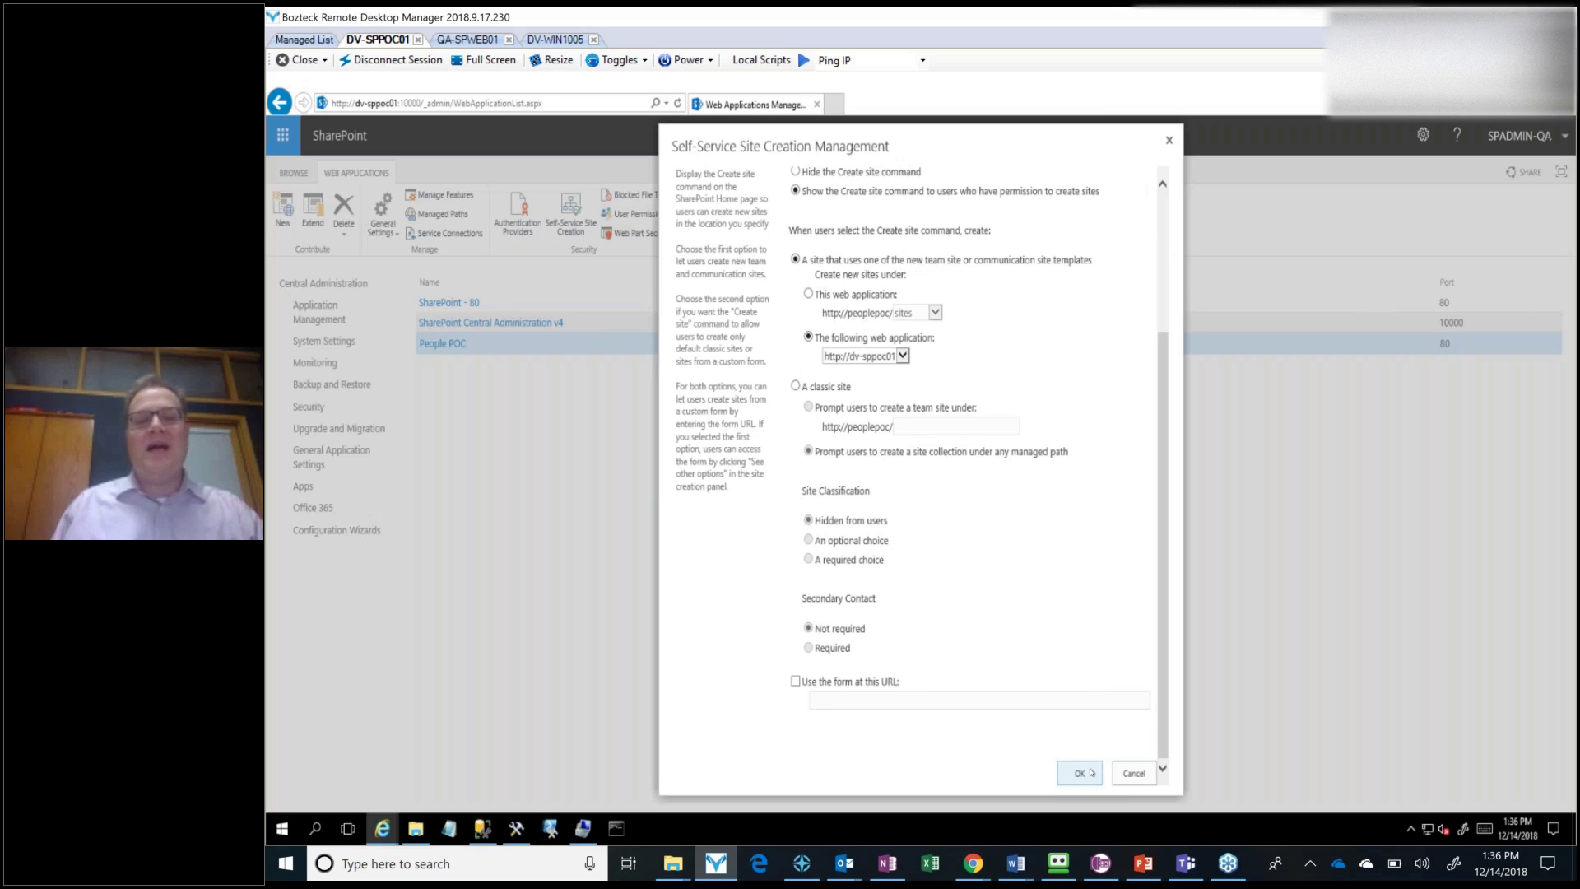
click(1090, 773)
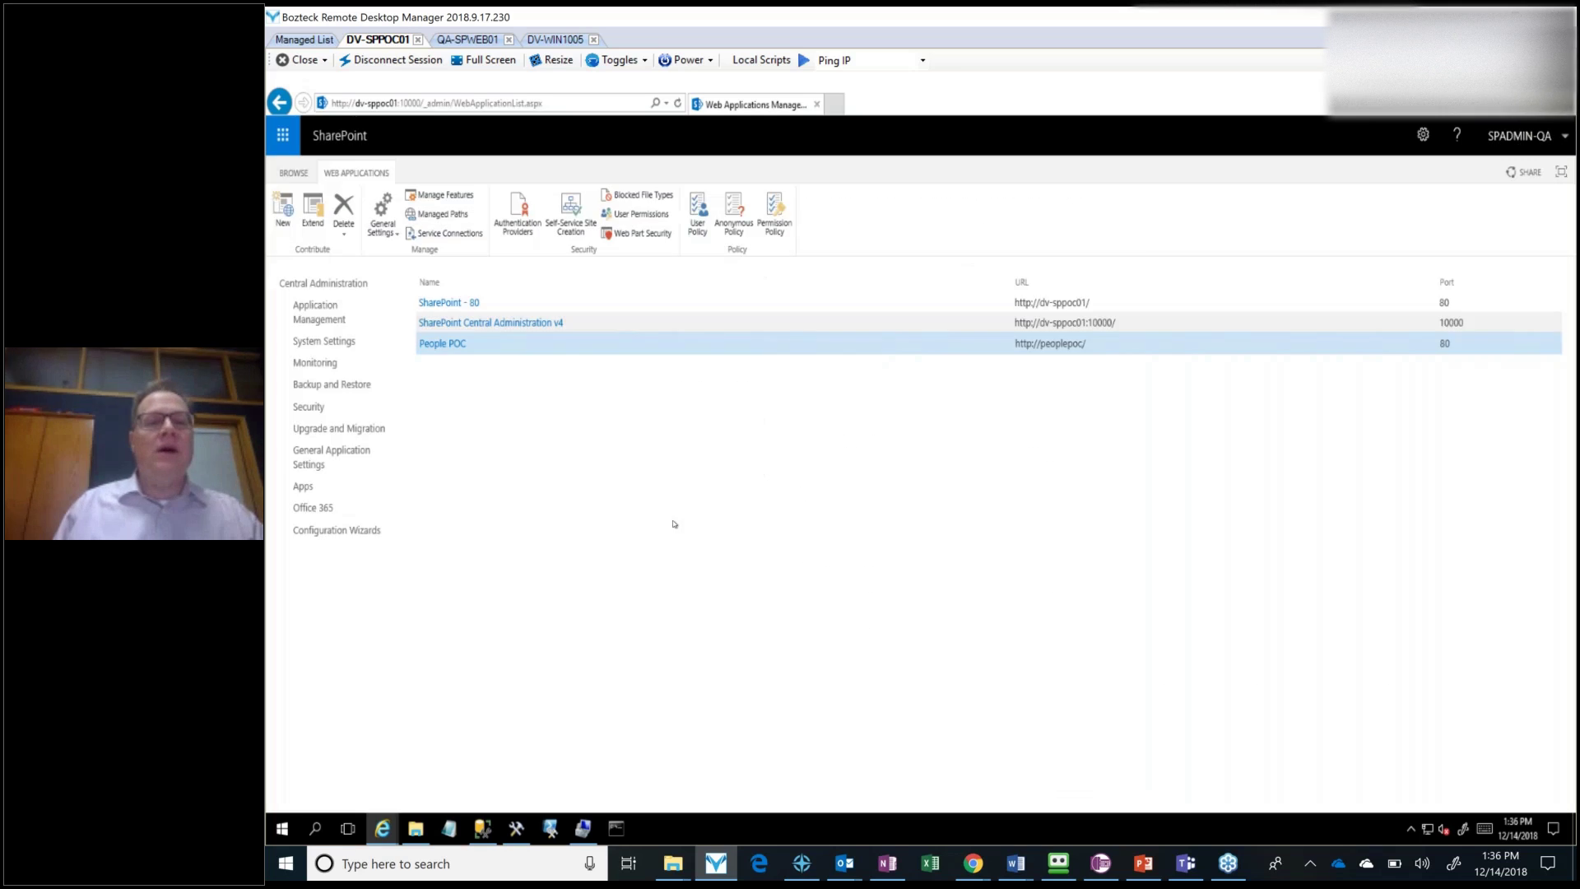
Enable self-service site creation for SharePoint - 80 using the 'teams' managed path, and save.
click(498, 302)
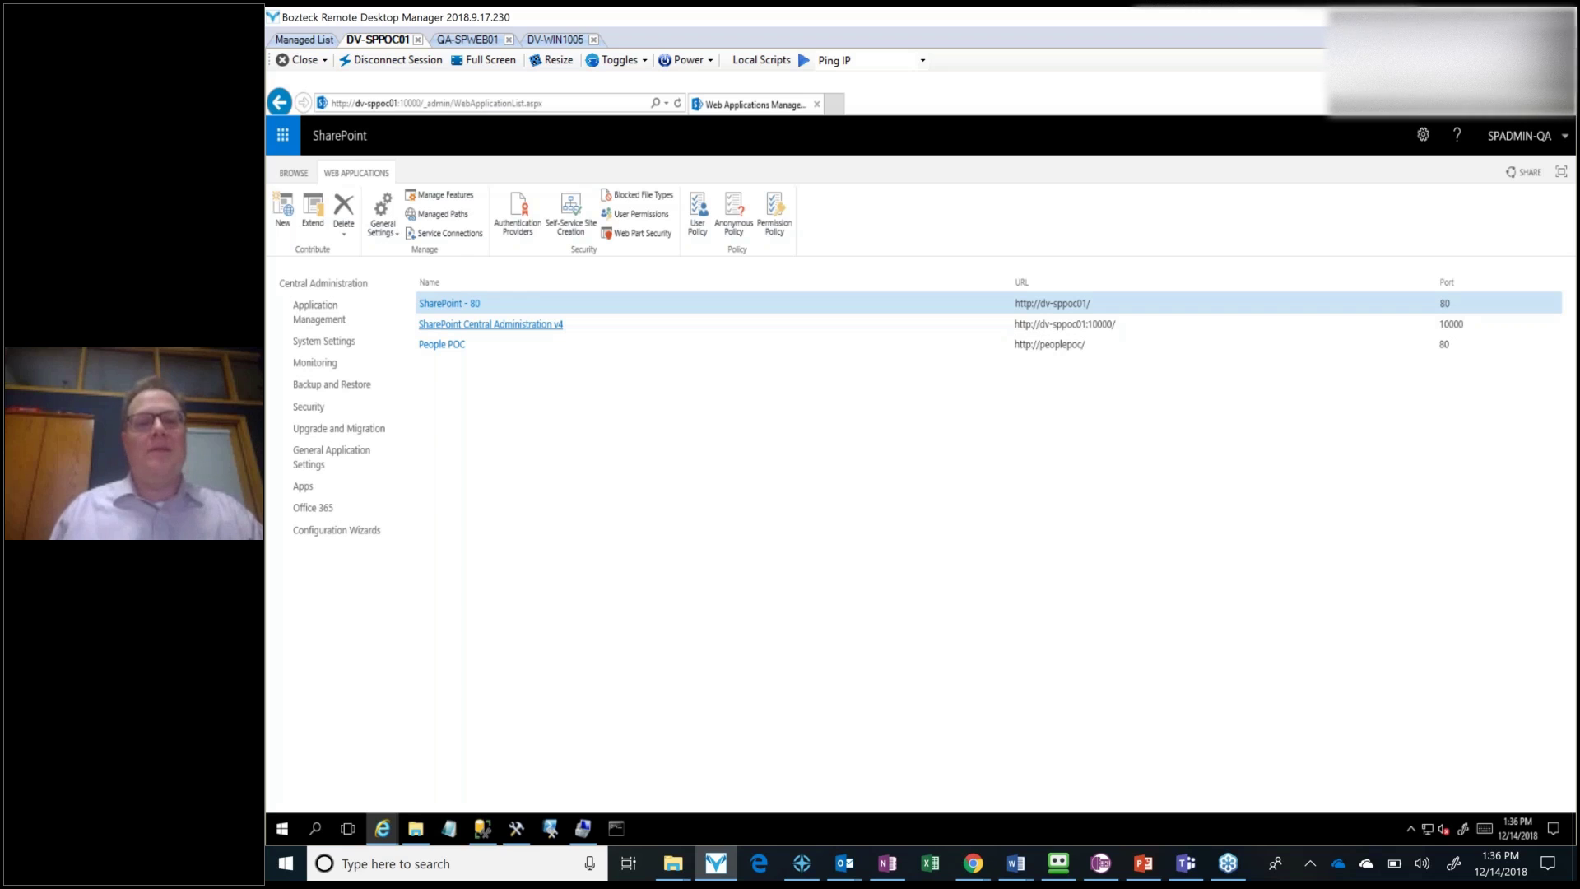
click(567, 206)
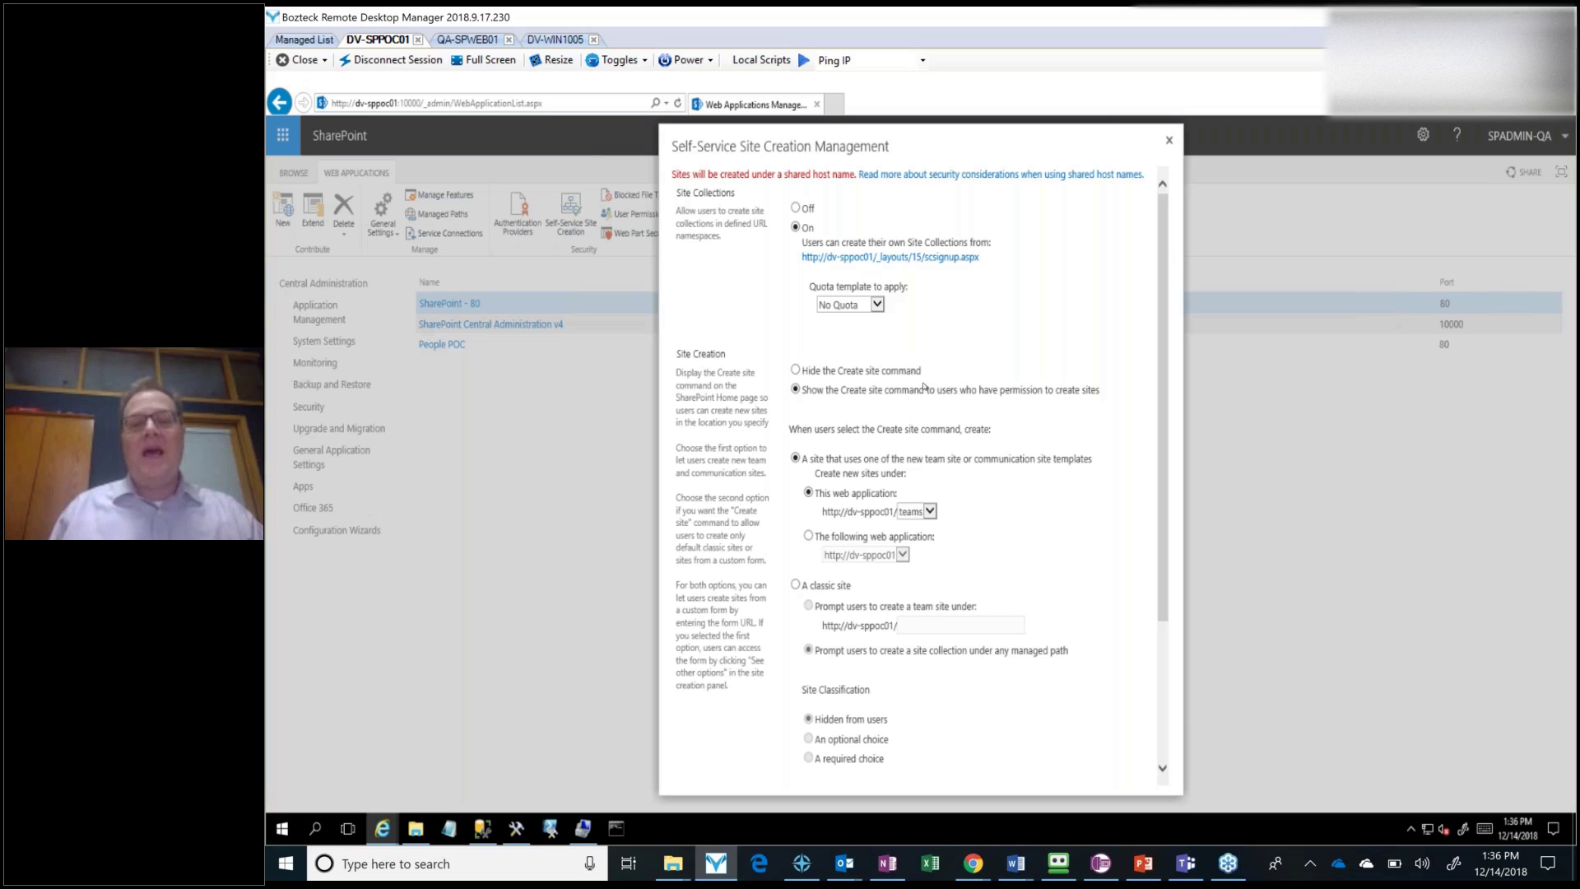
click(922, 512)
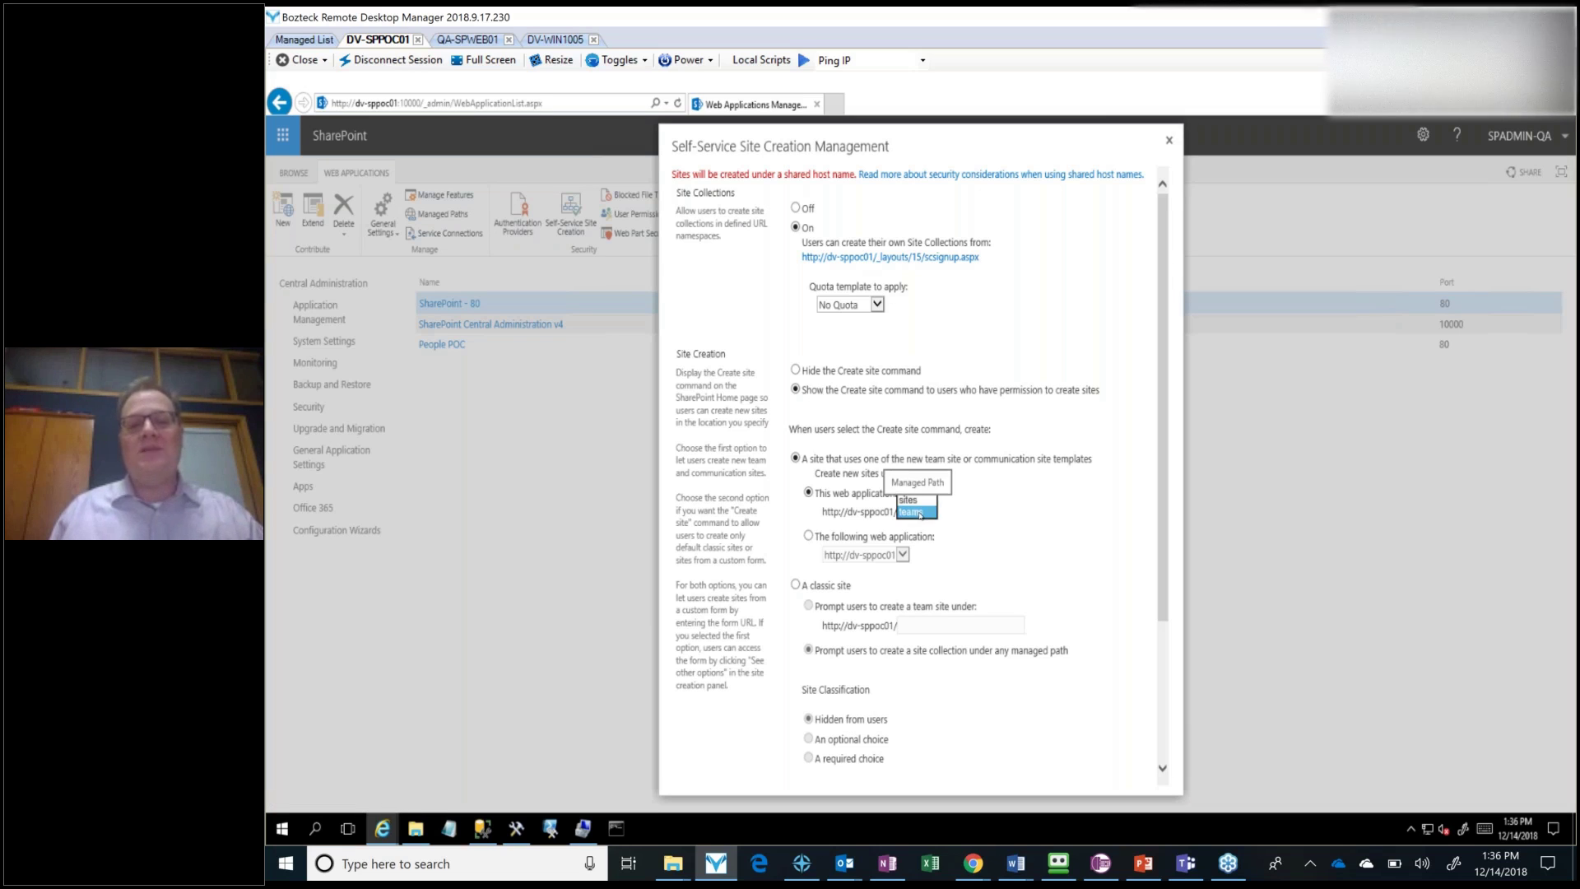
click(917, 513)
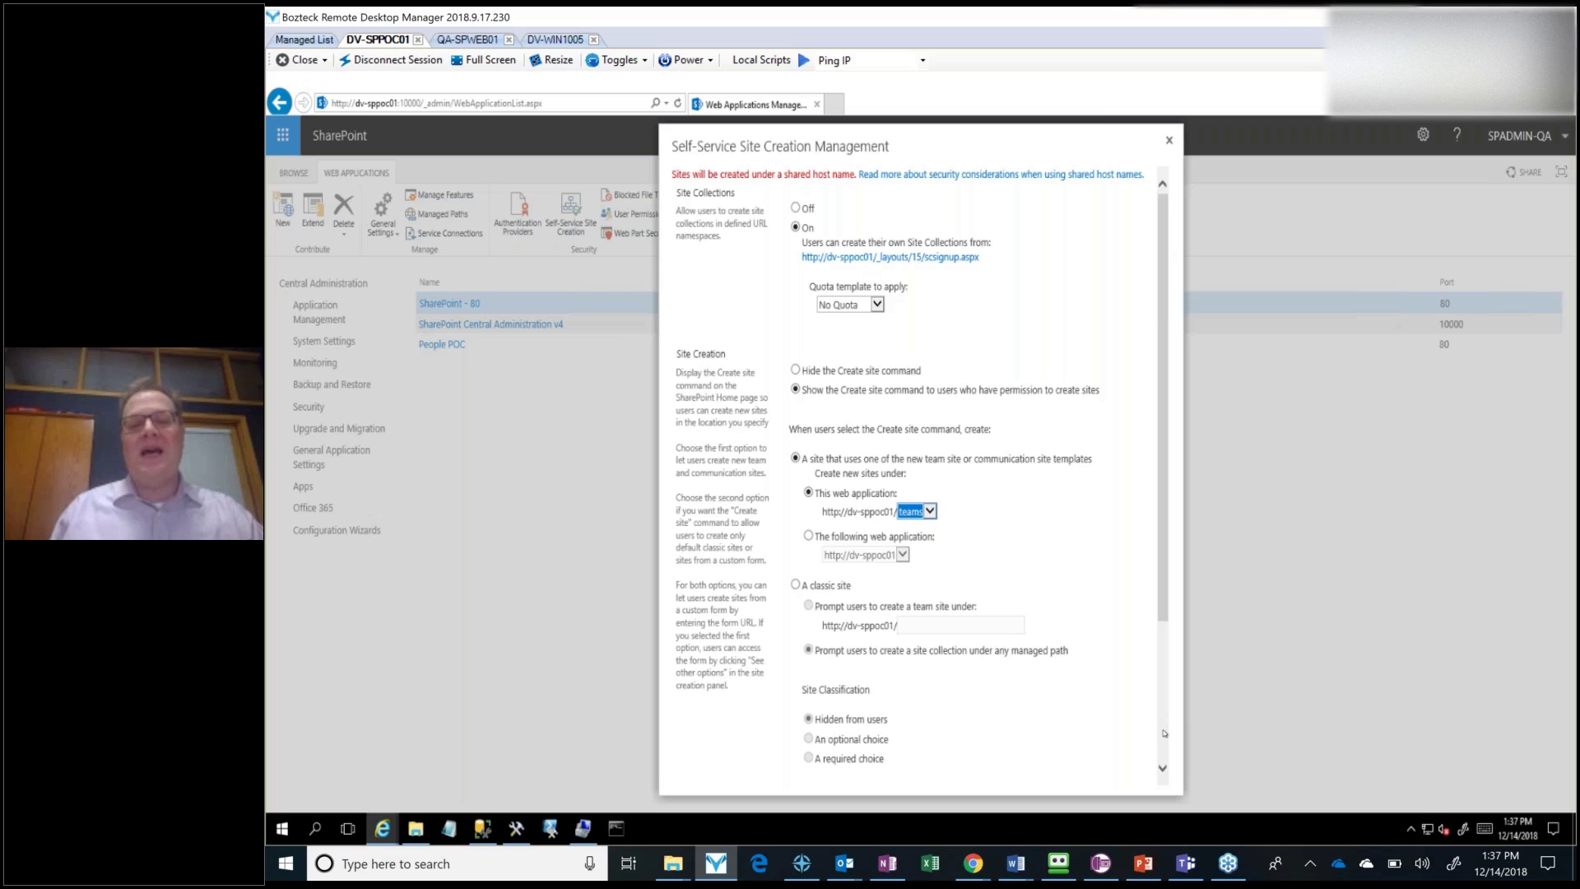
click(1164, 732)
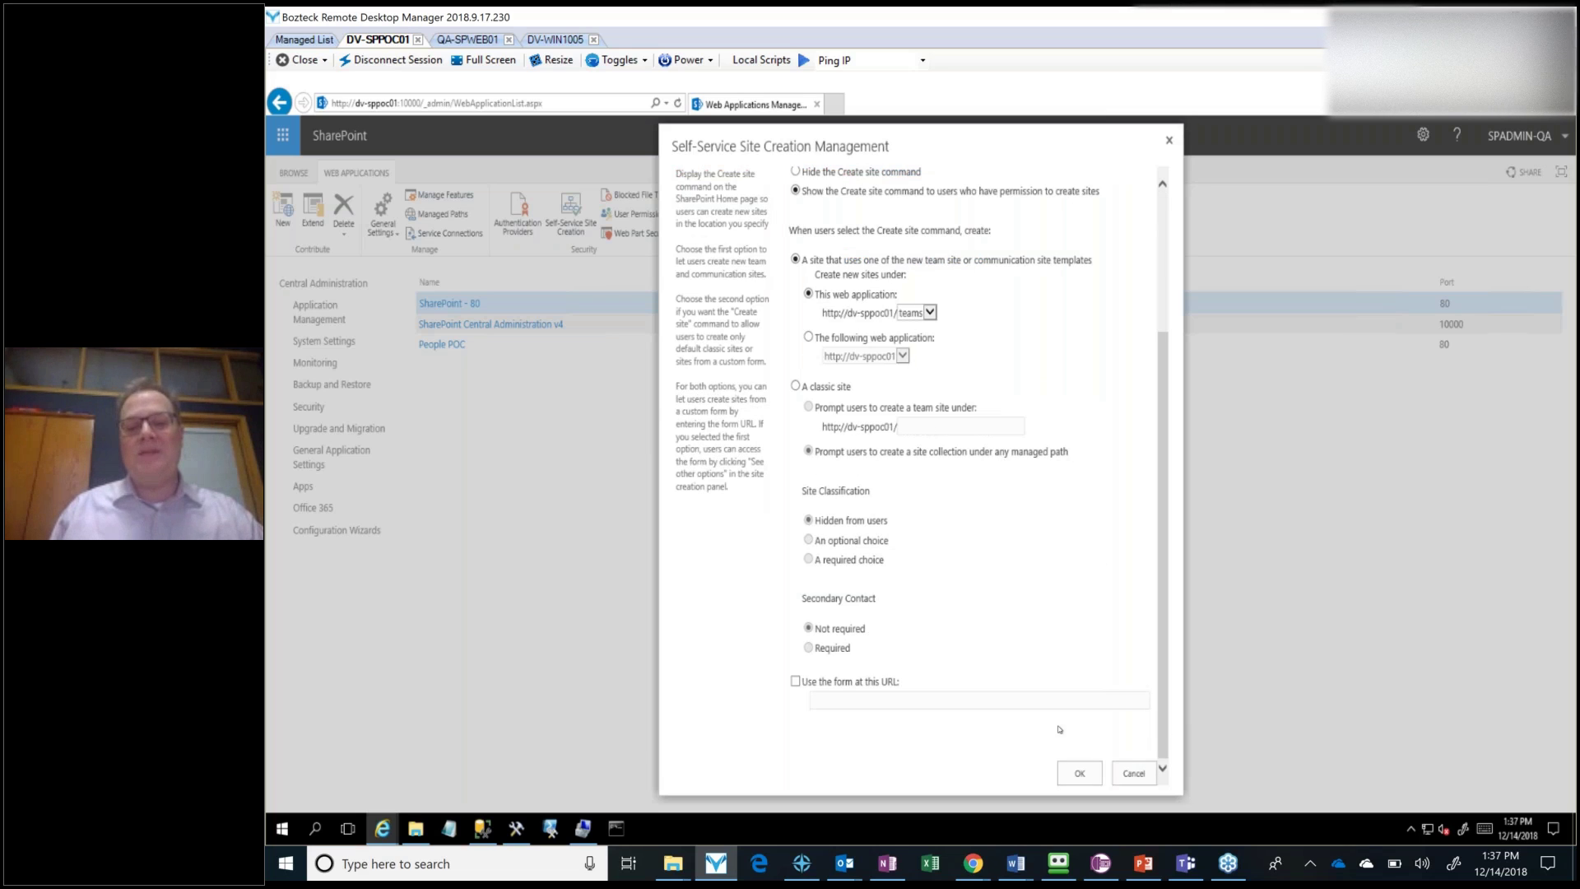
click(1081, 775)
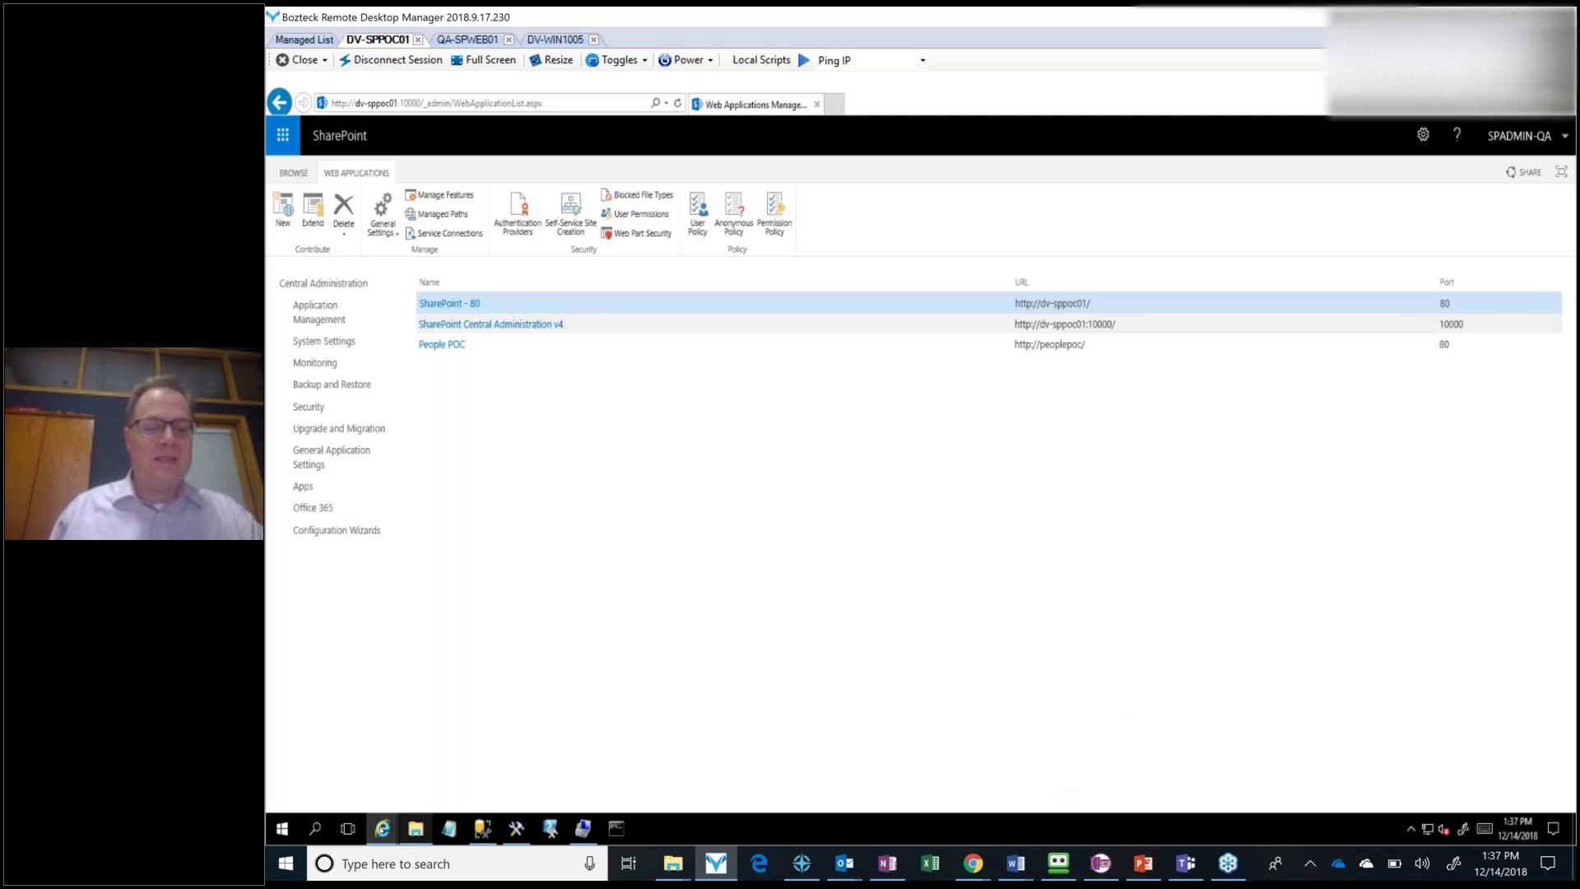
In the other browser window, leave the unsaved site creation page and return to the SharePoint start page.
mouse_move(382, 828)
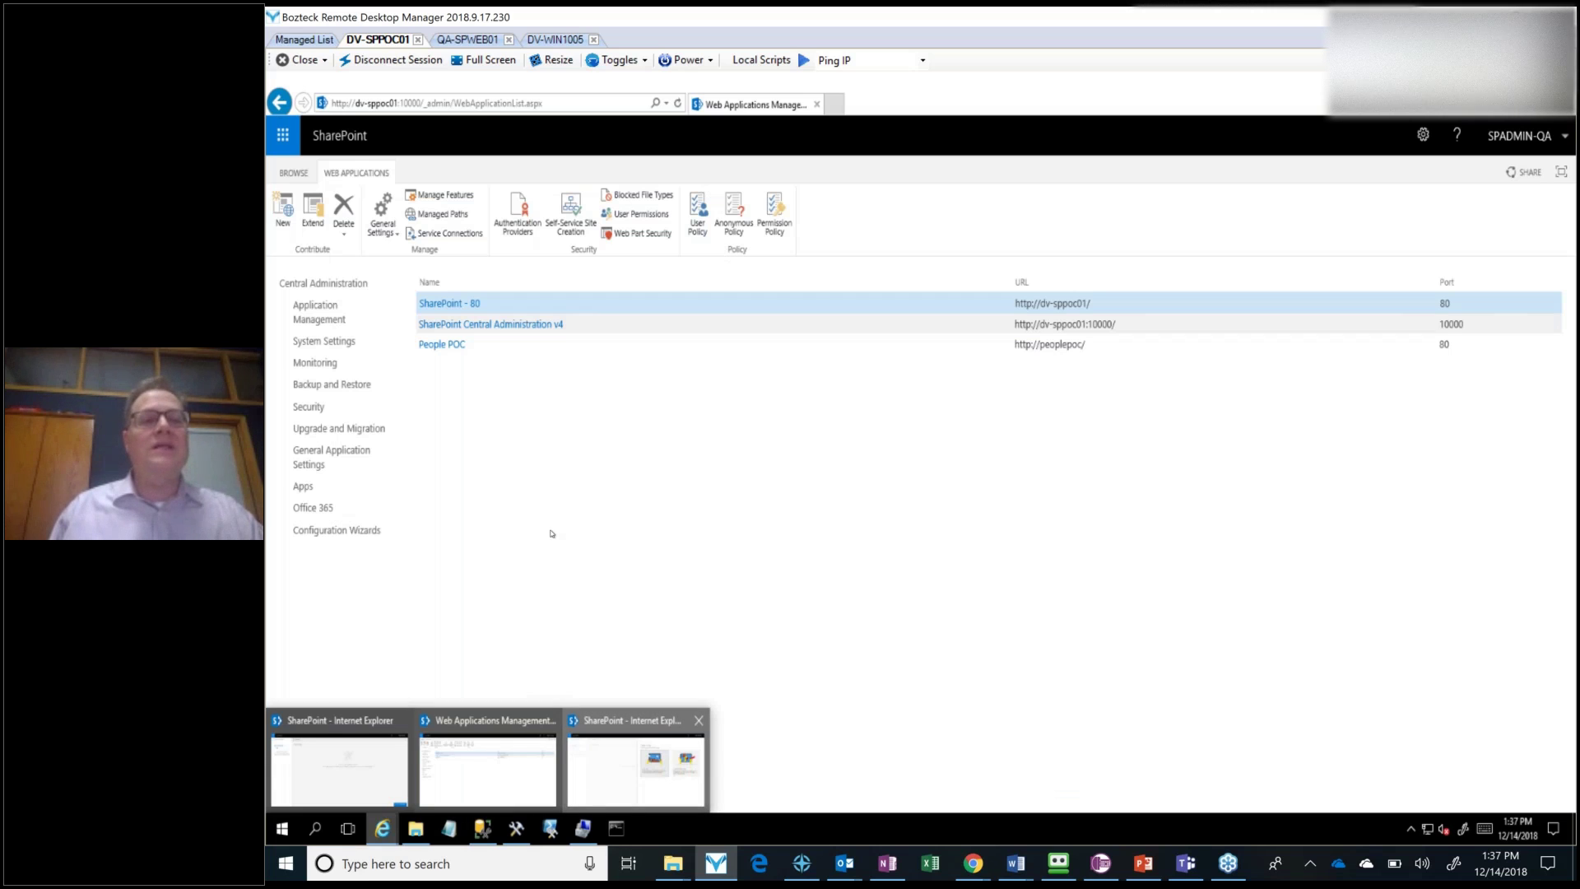
click(353, 770)
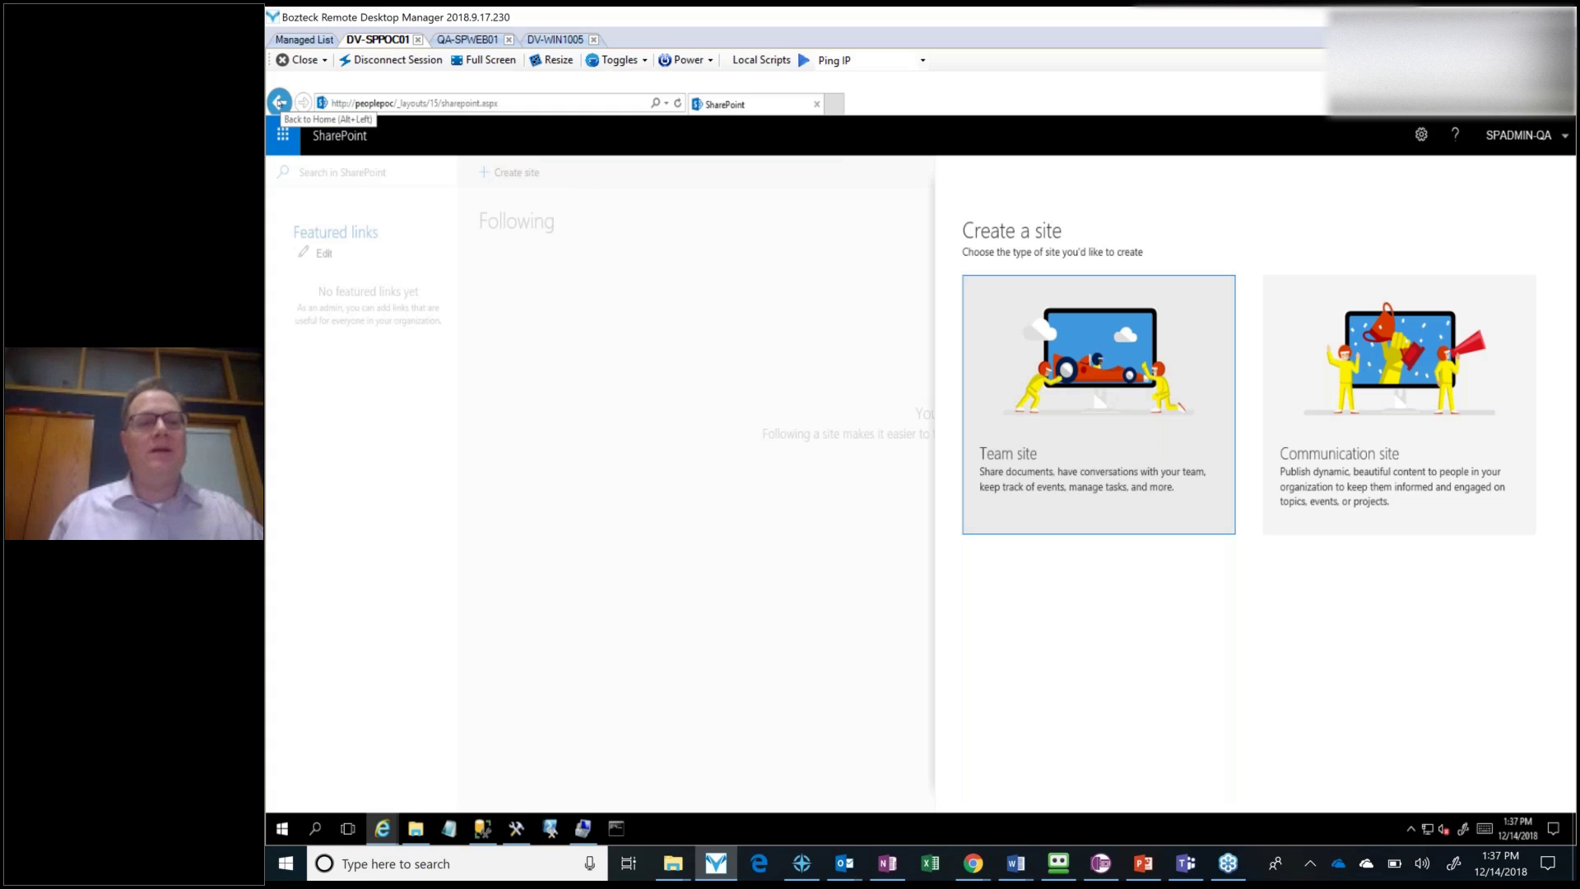
click(280, 102)
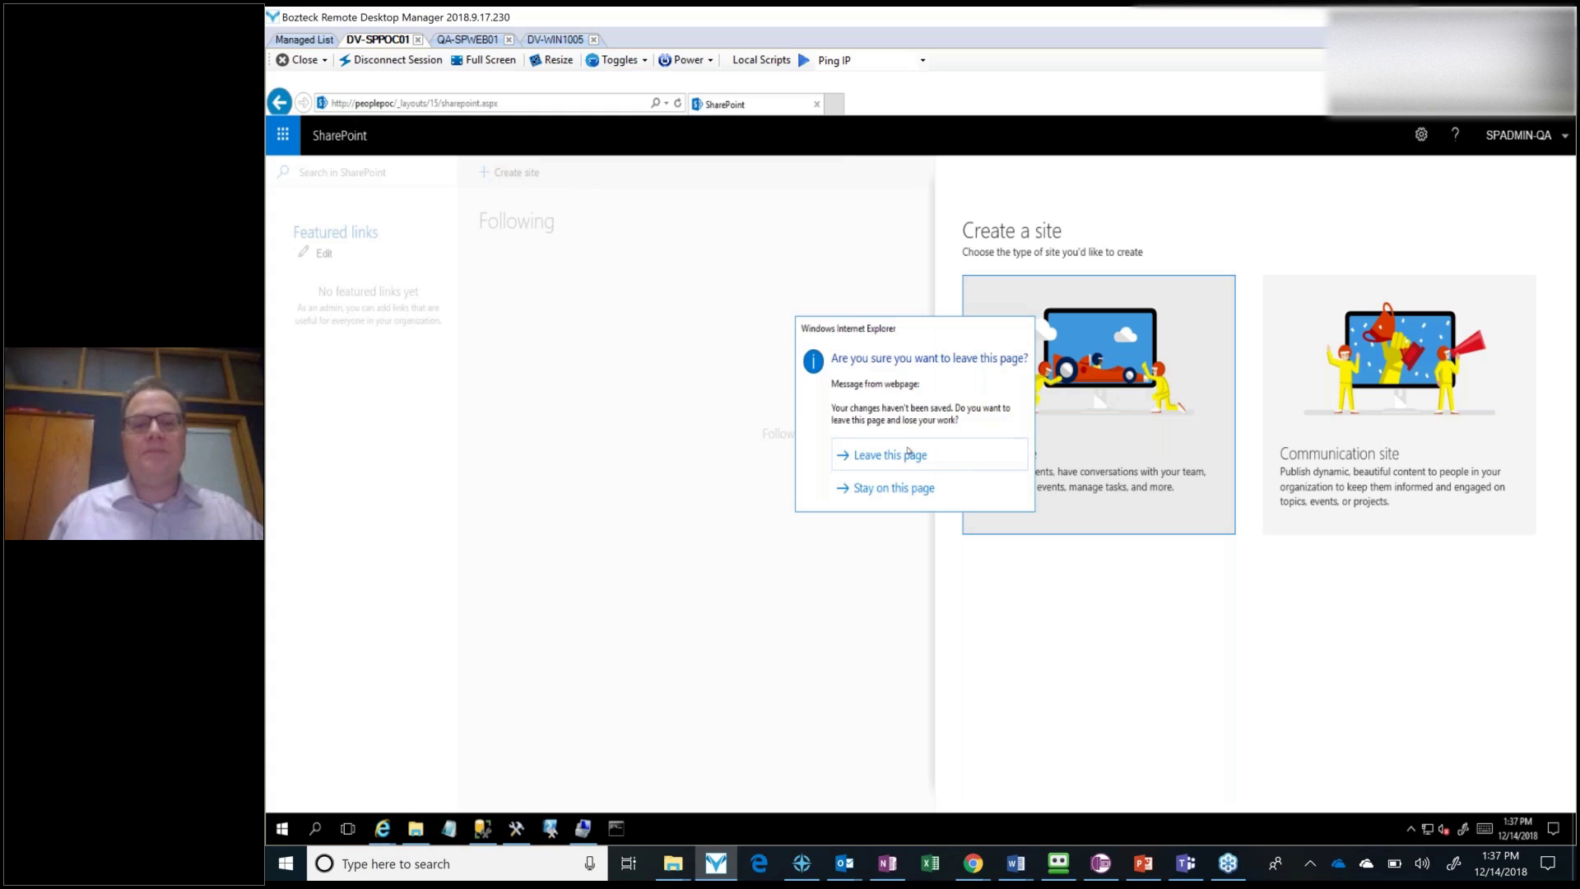
click(909, 453)
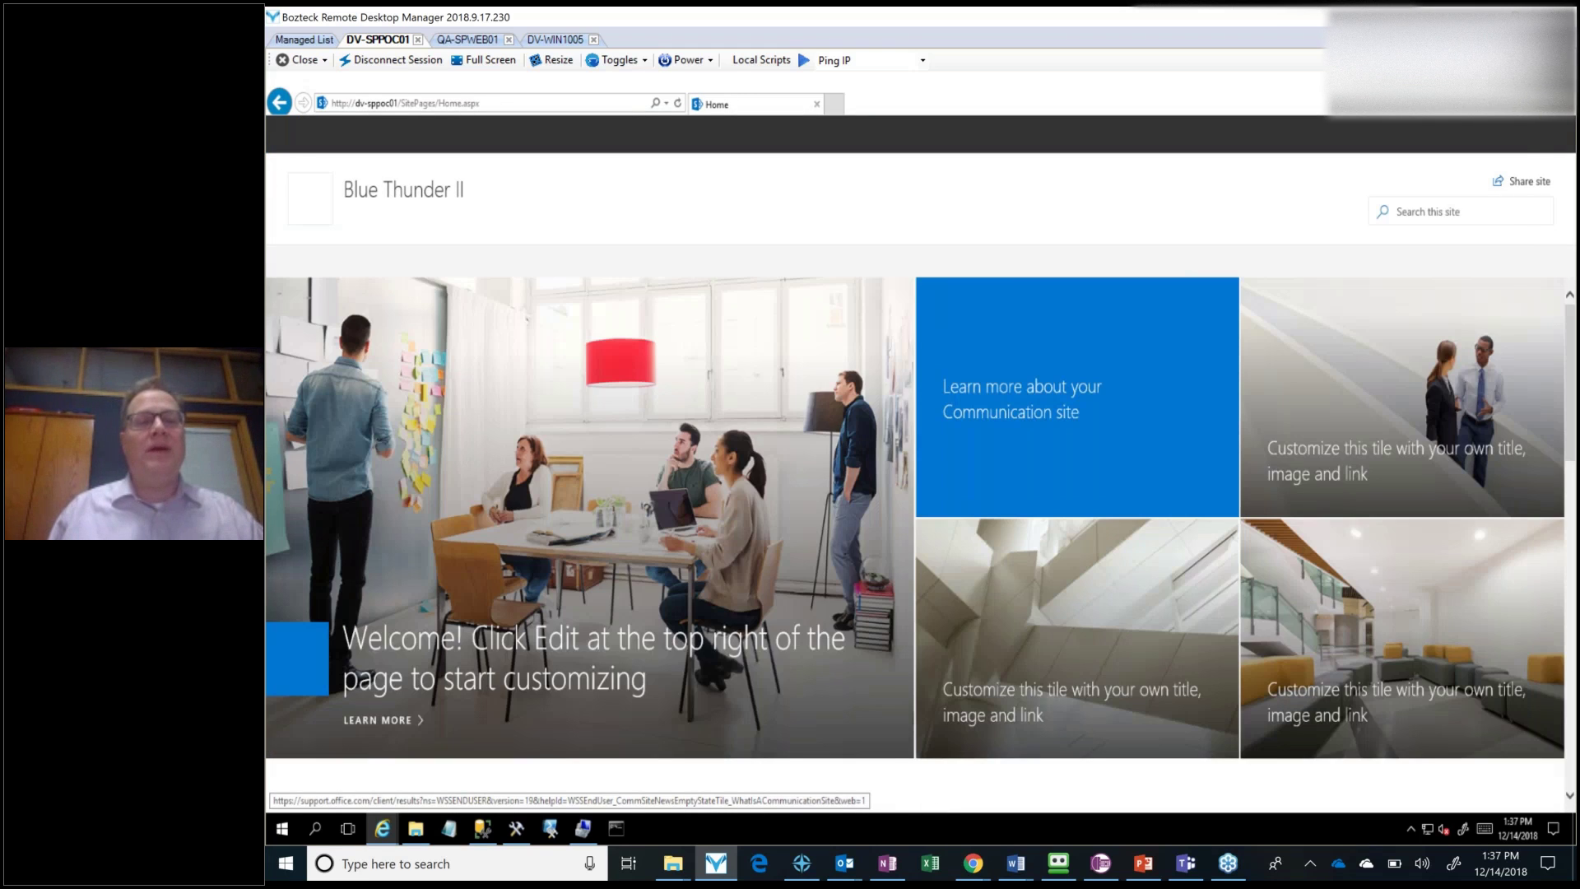
click(346, 134)
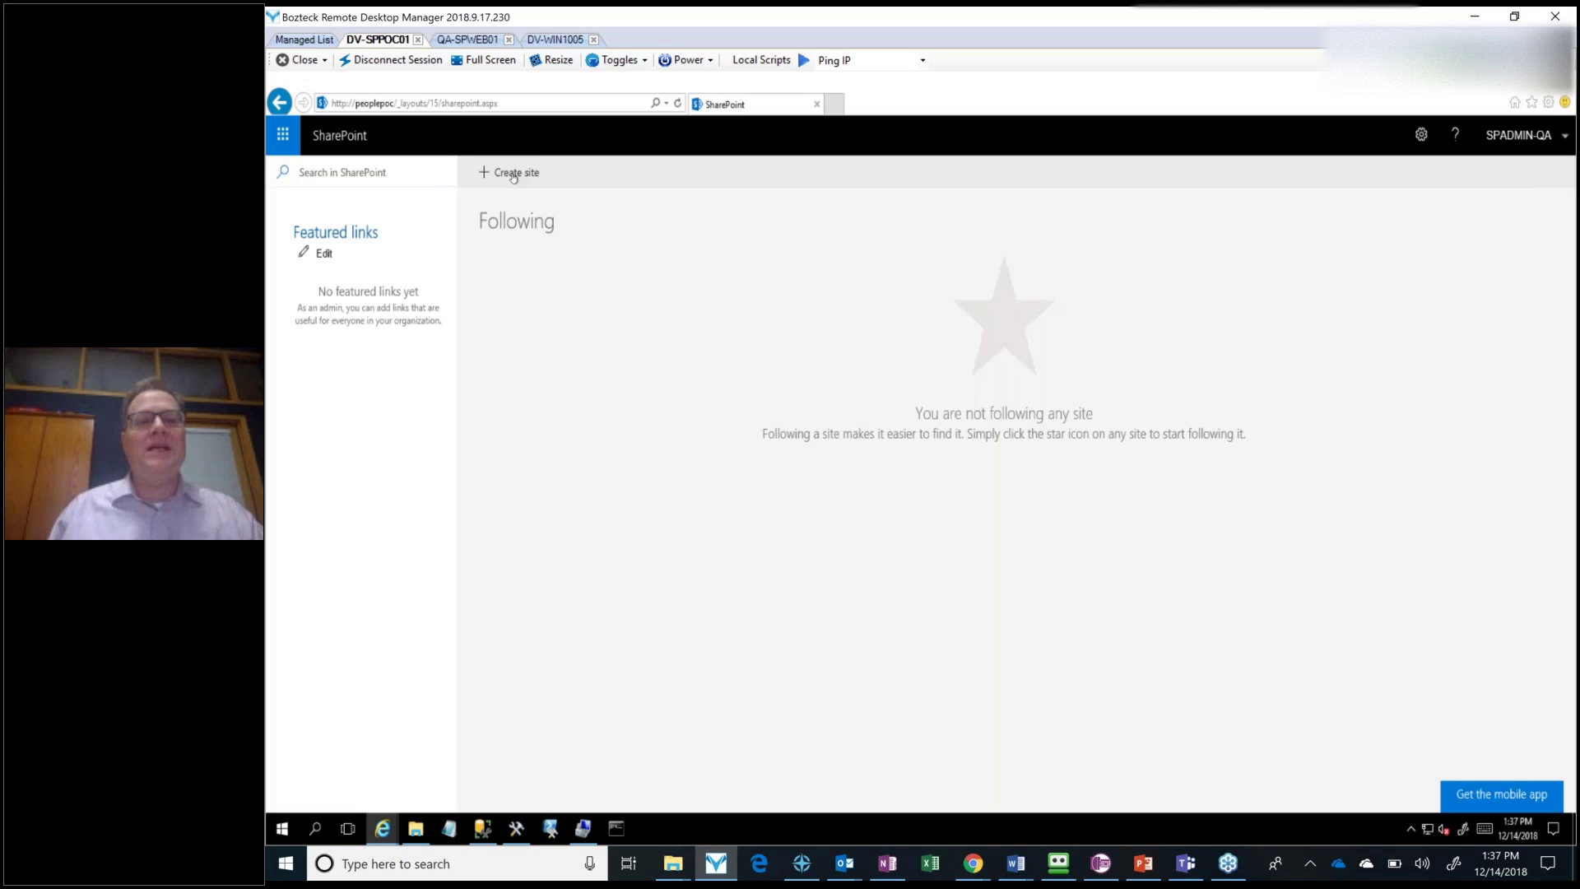
Create a Team site named 'DLT Test 1', which will be at /teams/DLTTest1.
click(513, 175)
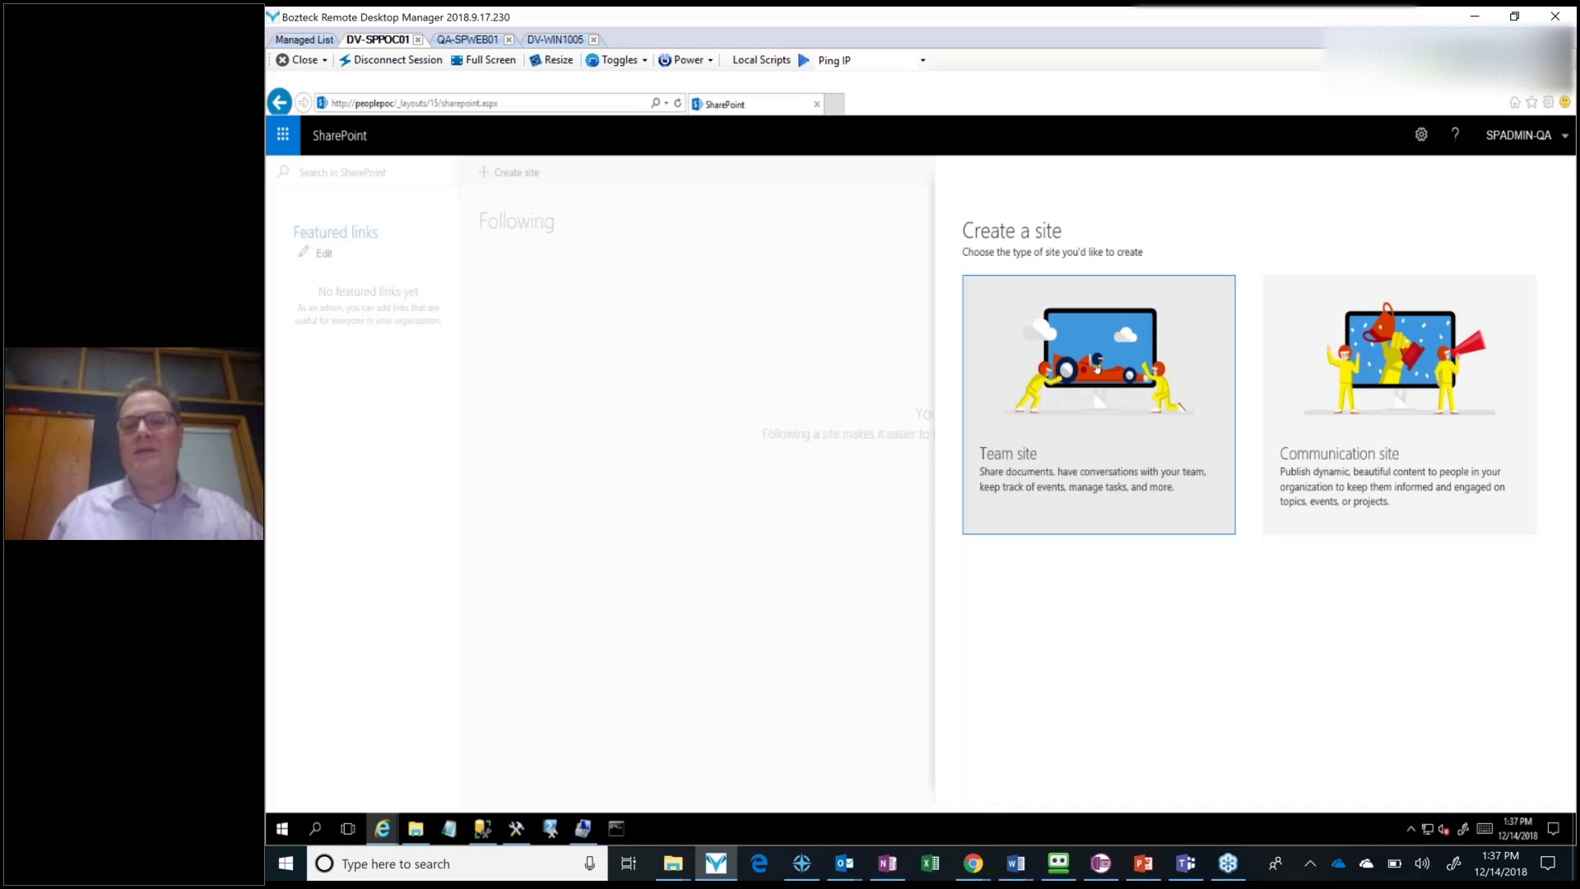
click(1097, 368)
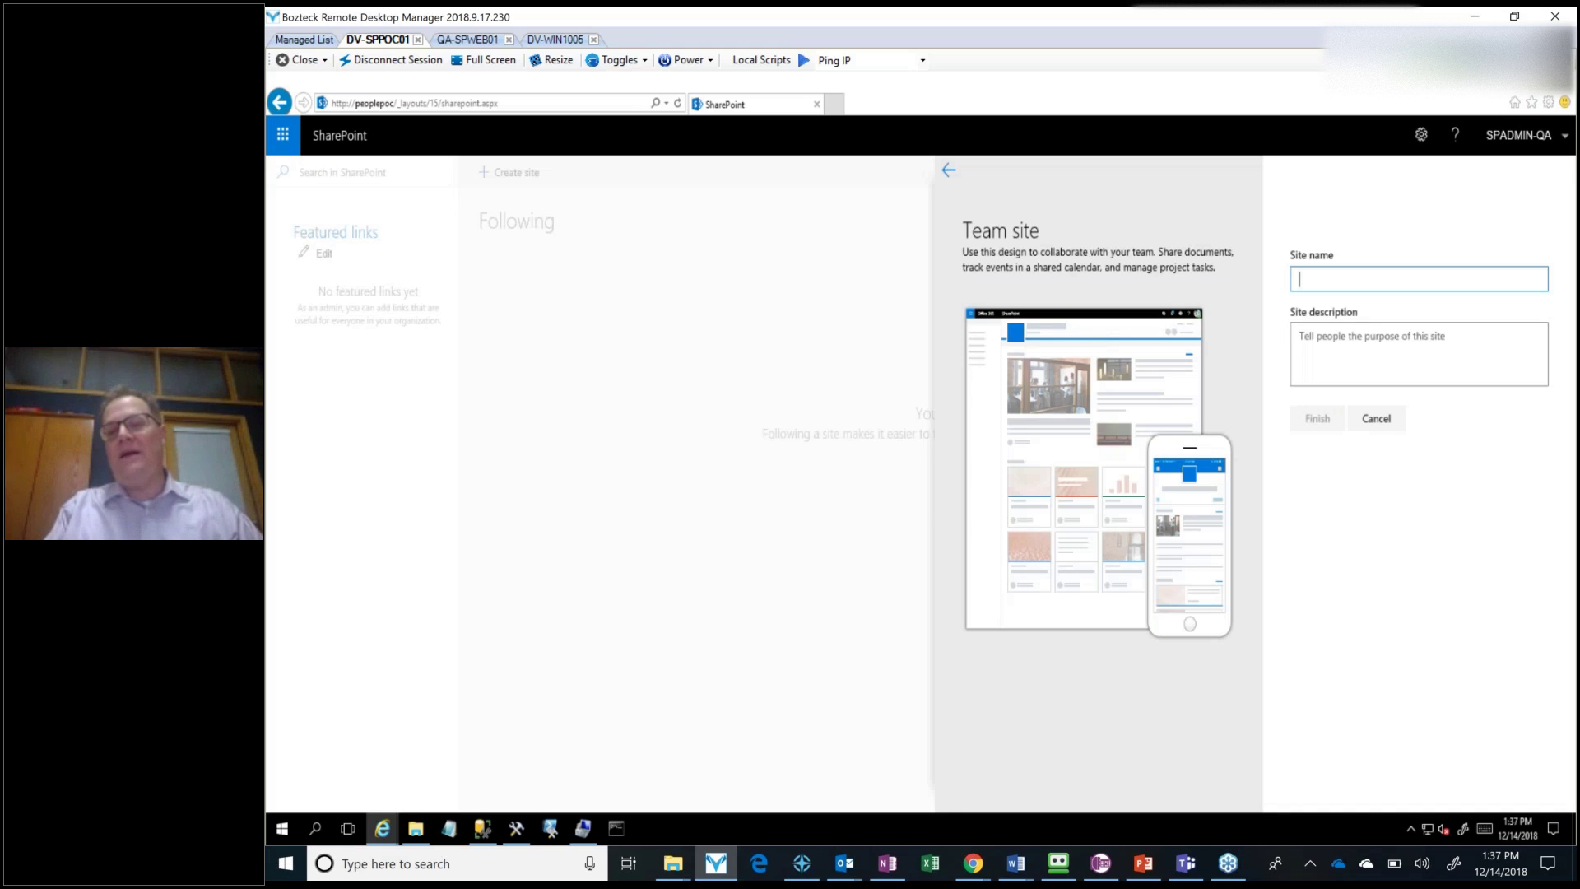
text(DLT Te)
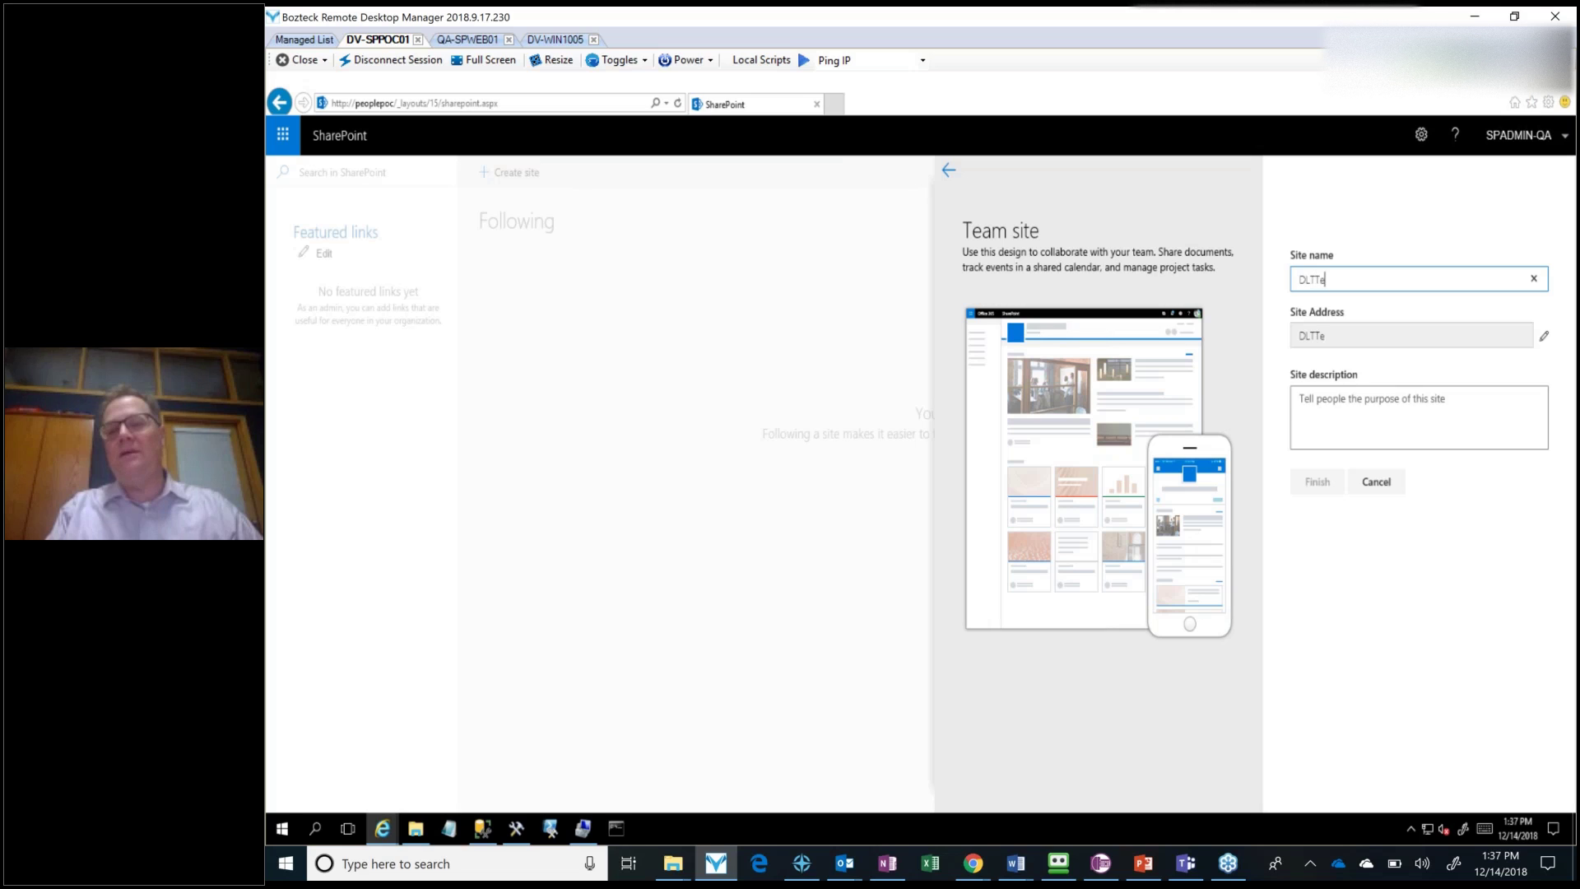
text(st 1)
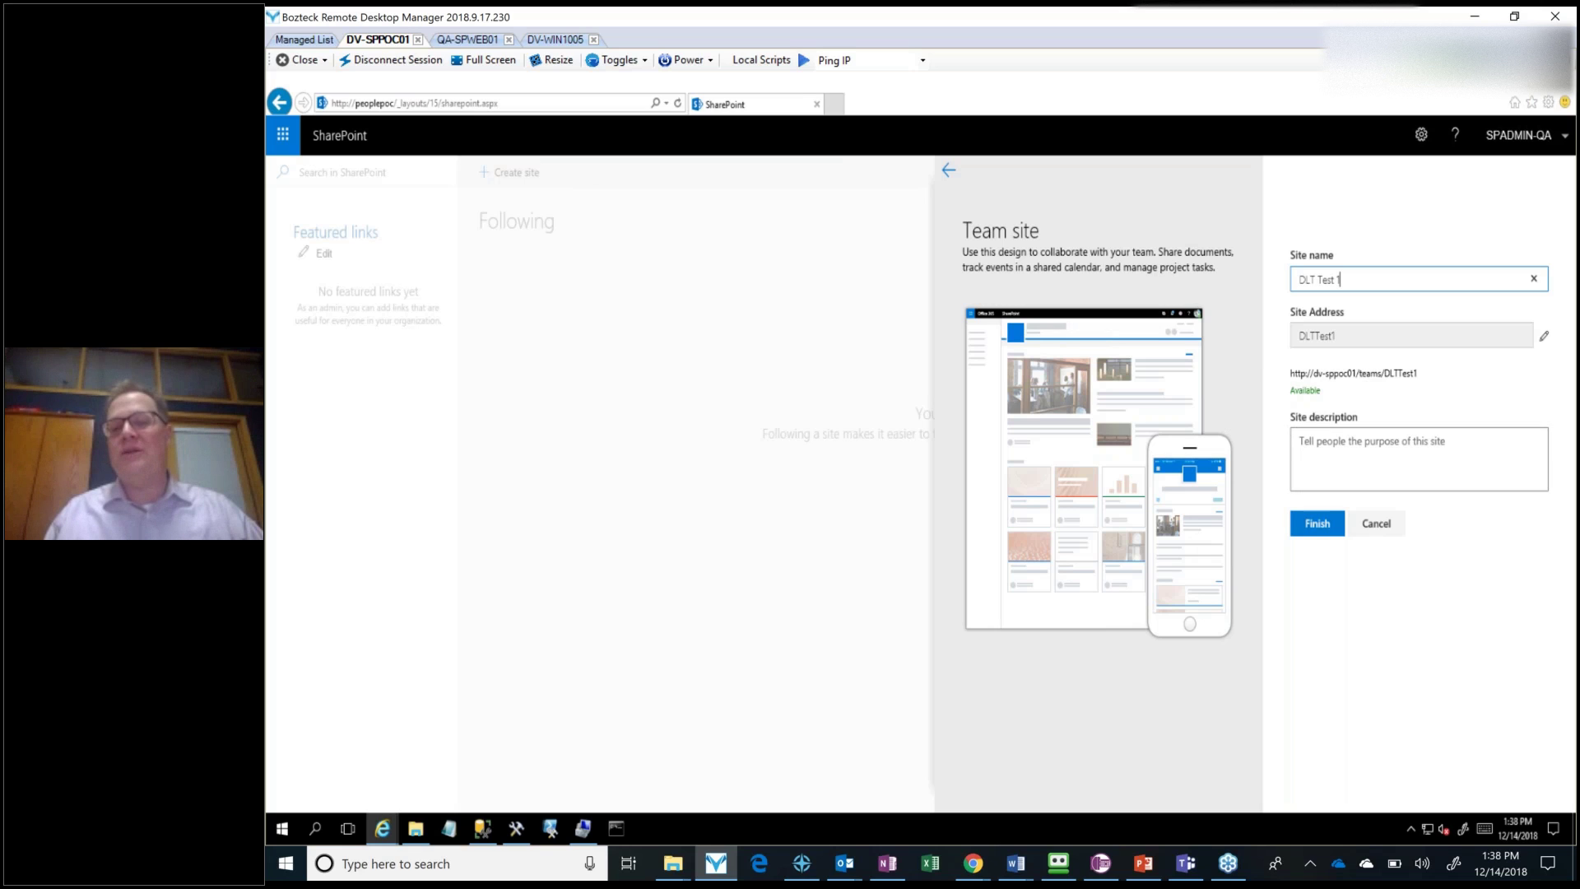
click(1317, 523)
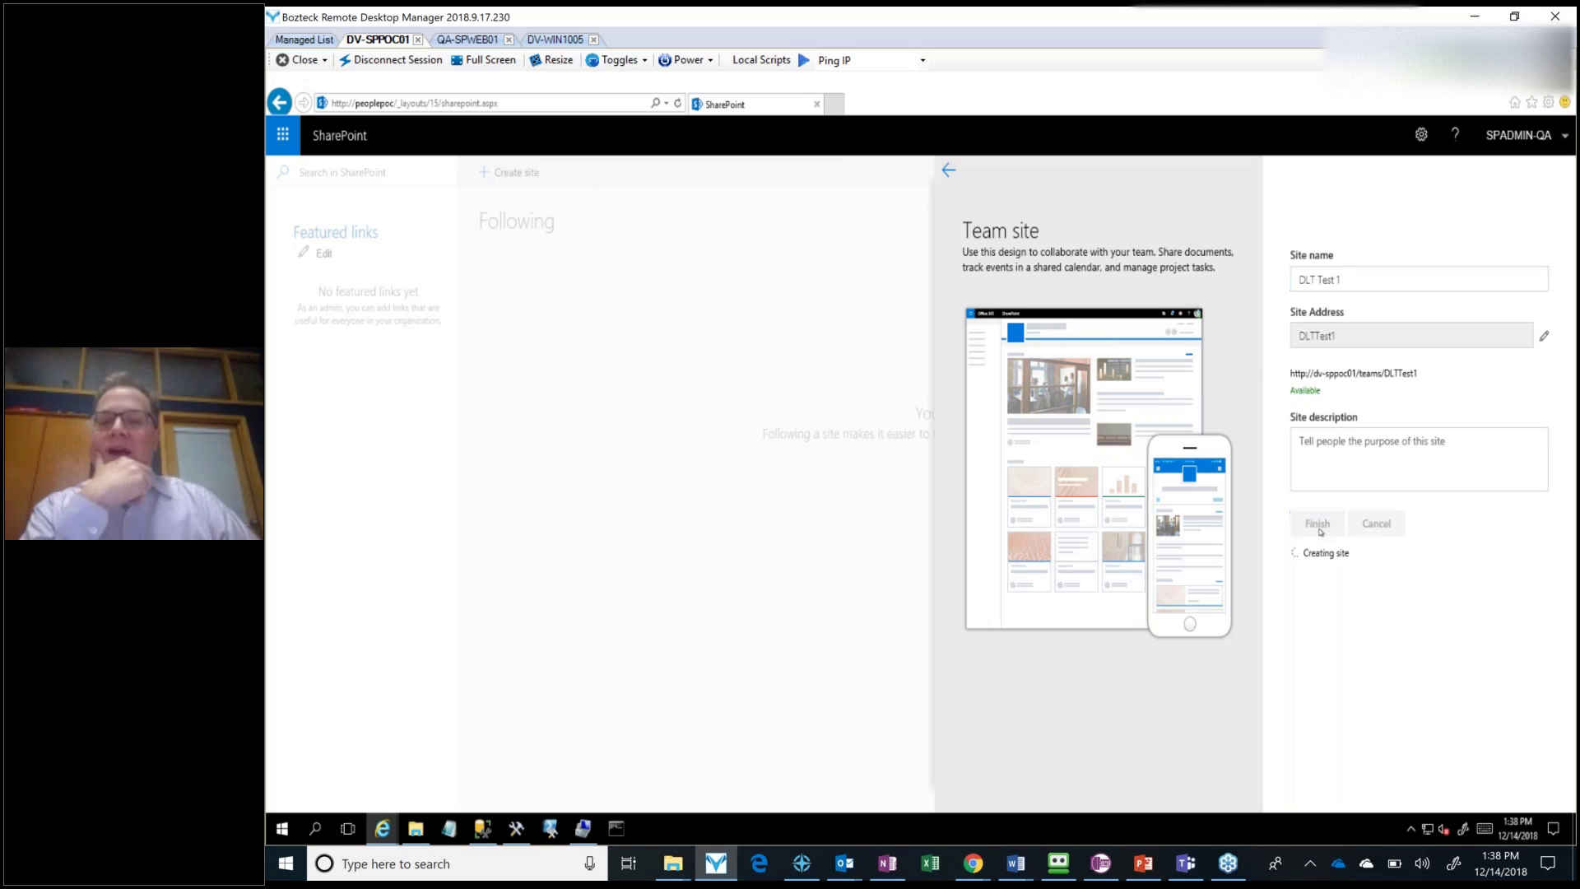